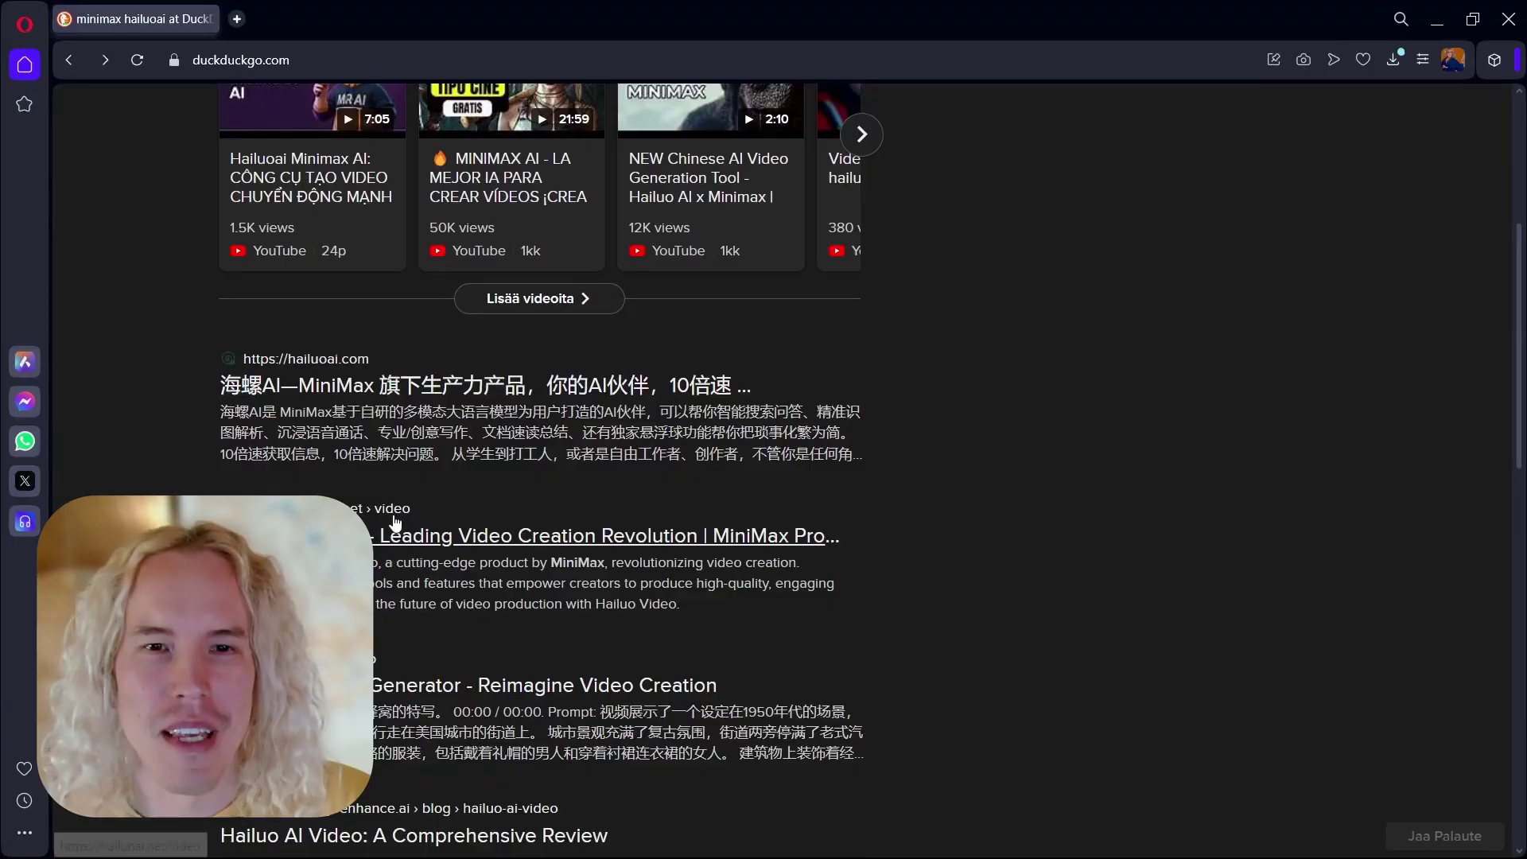
Open hailuoai.video from the DuckDuckGo search results.
{"action": "left_click", "coordinate": [399, 549]}
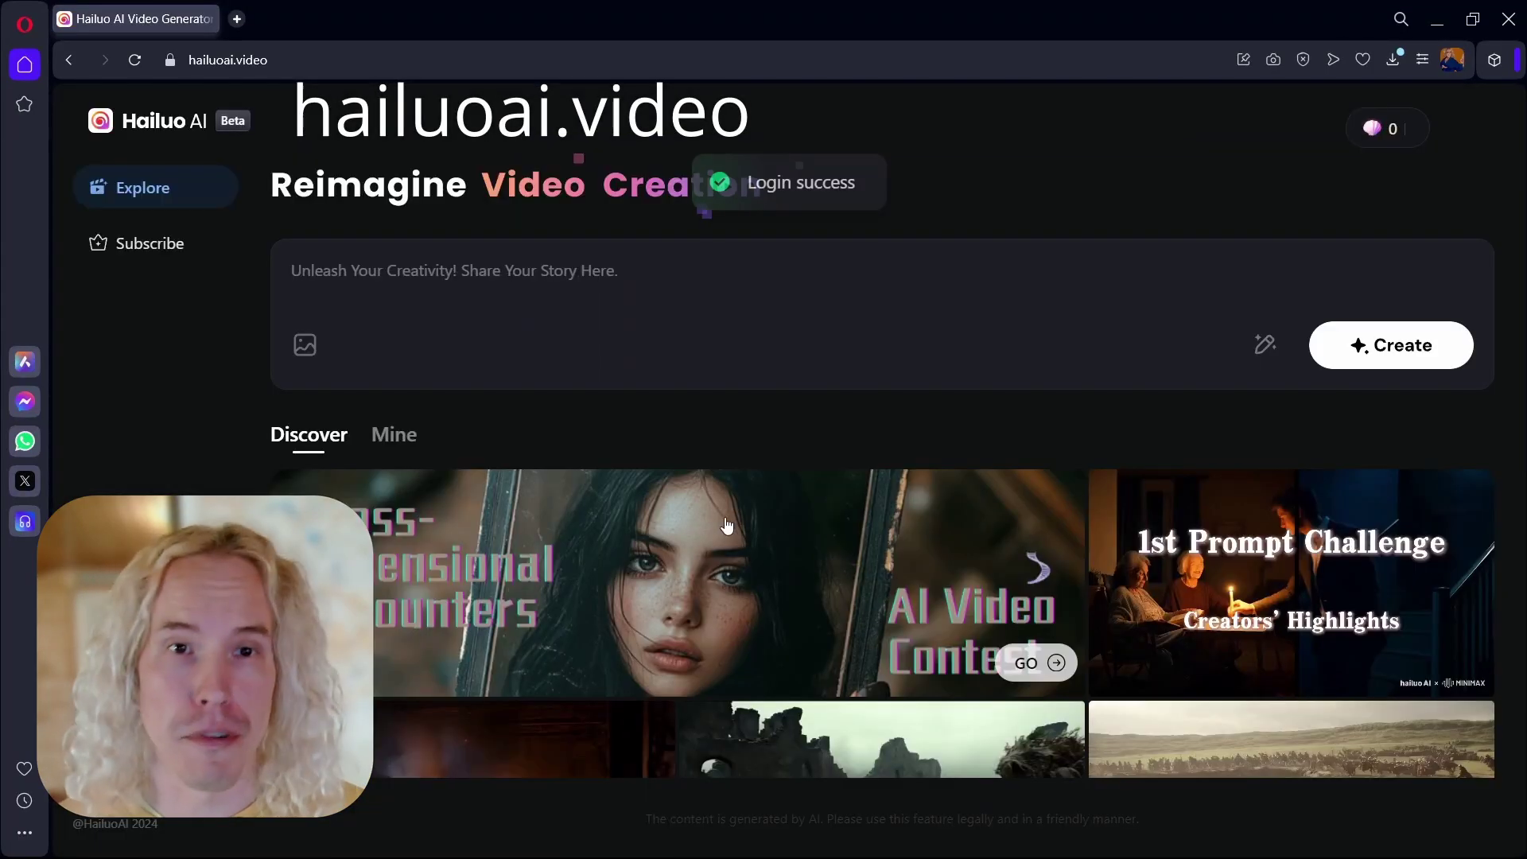
Sign in and attach the bridge photo as the starting image.
{"action": "left_click", "coordinate": [377, 340]}
{"action": "left_click", "coordinate": [312, 354]}
{"action": "left_click", "coordinate": [511, 538]}
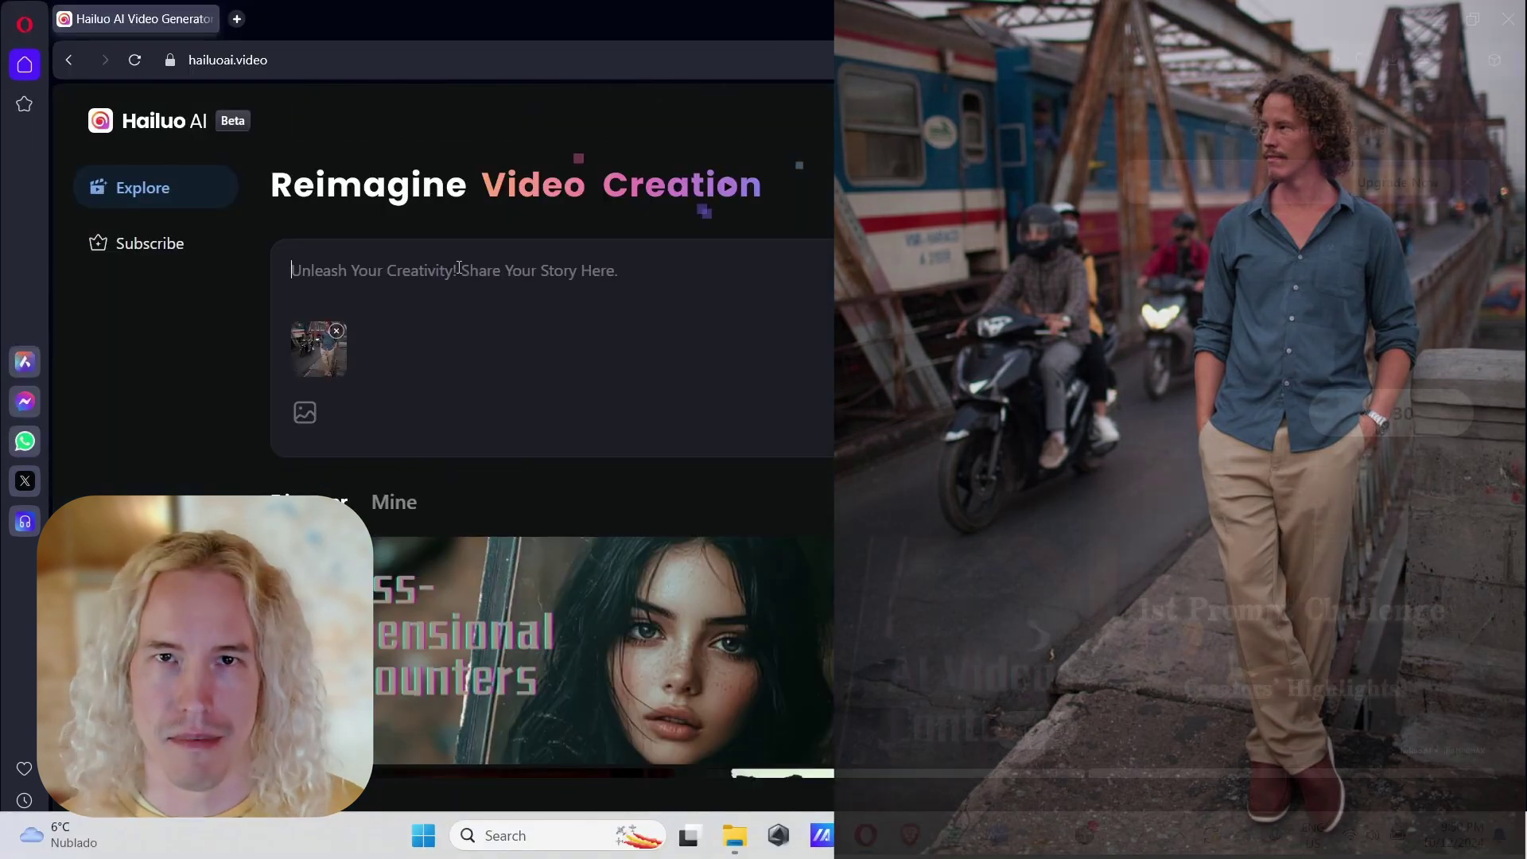
Generate with the prompt 'Watching the traffic, walking out of the frame' and watch the clip.
{"action": "type", "text": "Watching the traffic, walking out of the frame"}
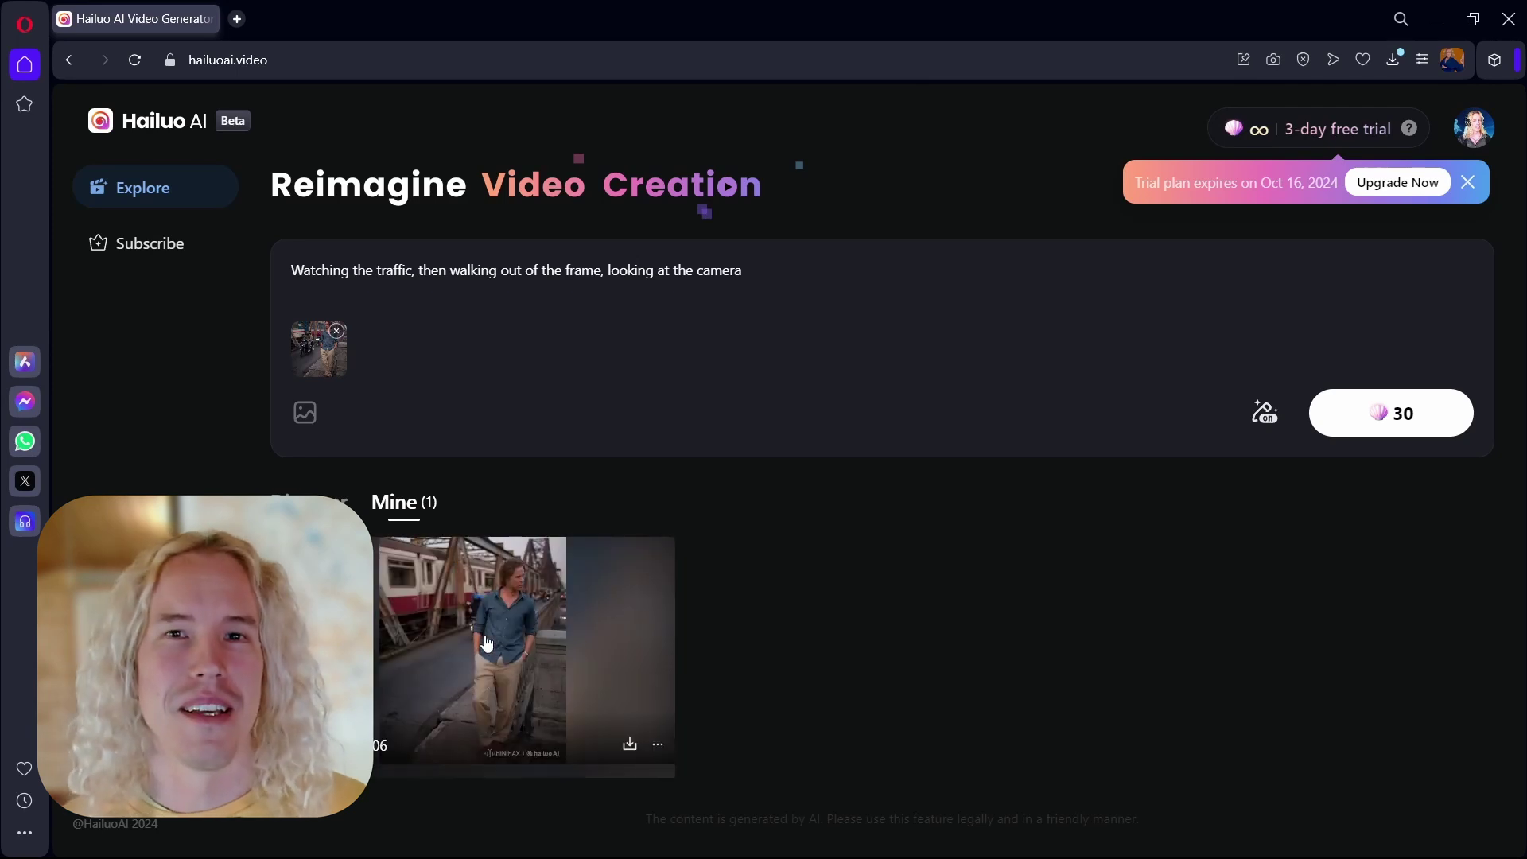
{"action": "left_click", "coordinate": [487, 643]}
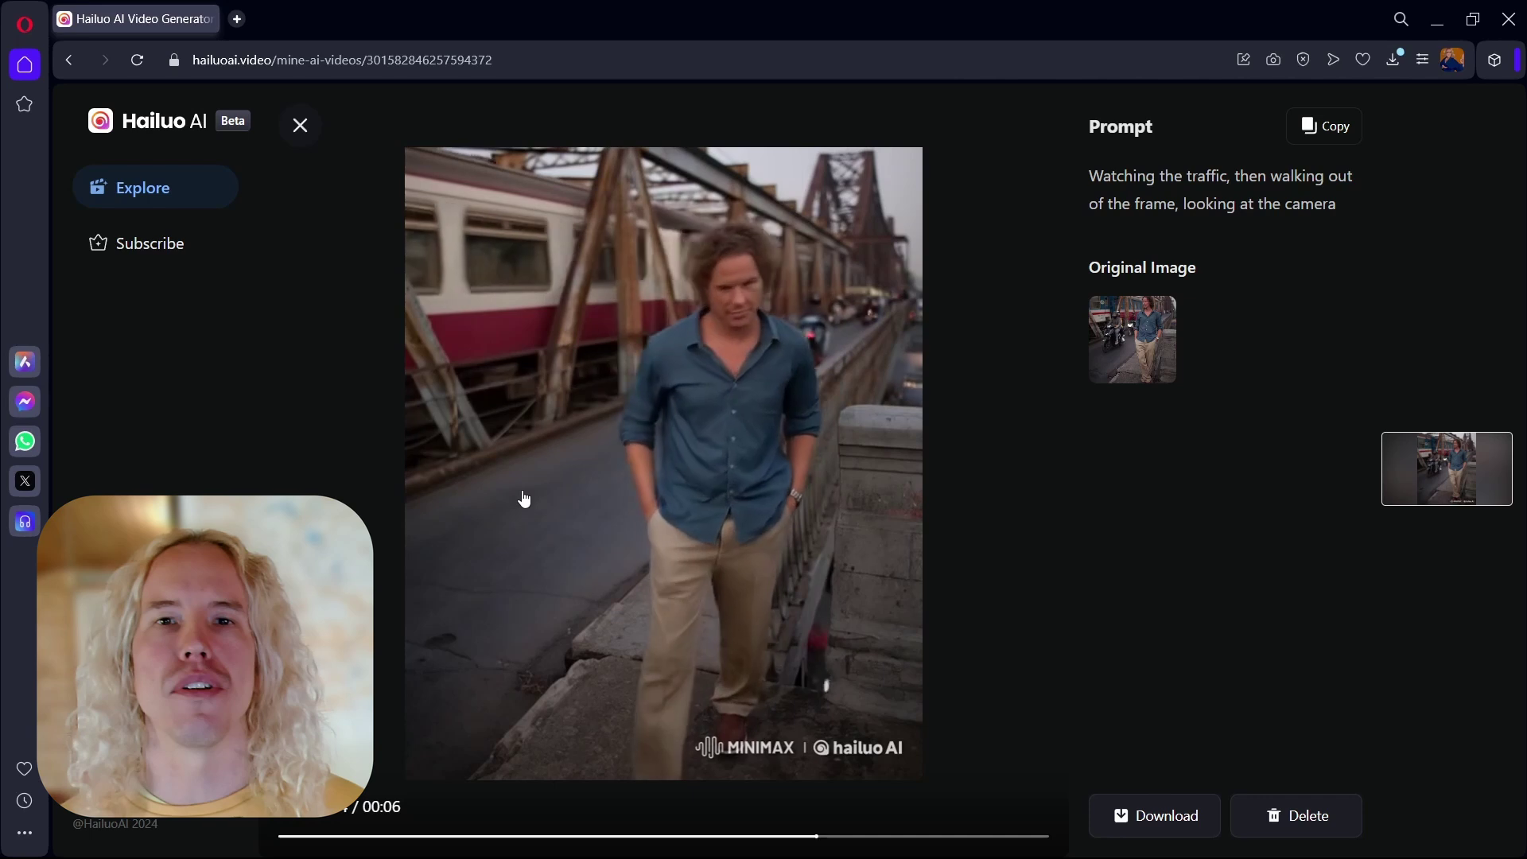
{"action": "left_click", "coordinate": [300, 125]}
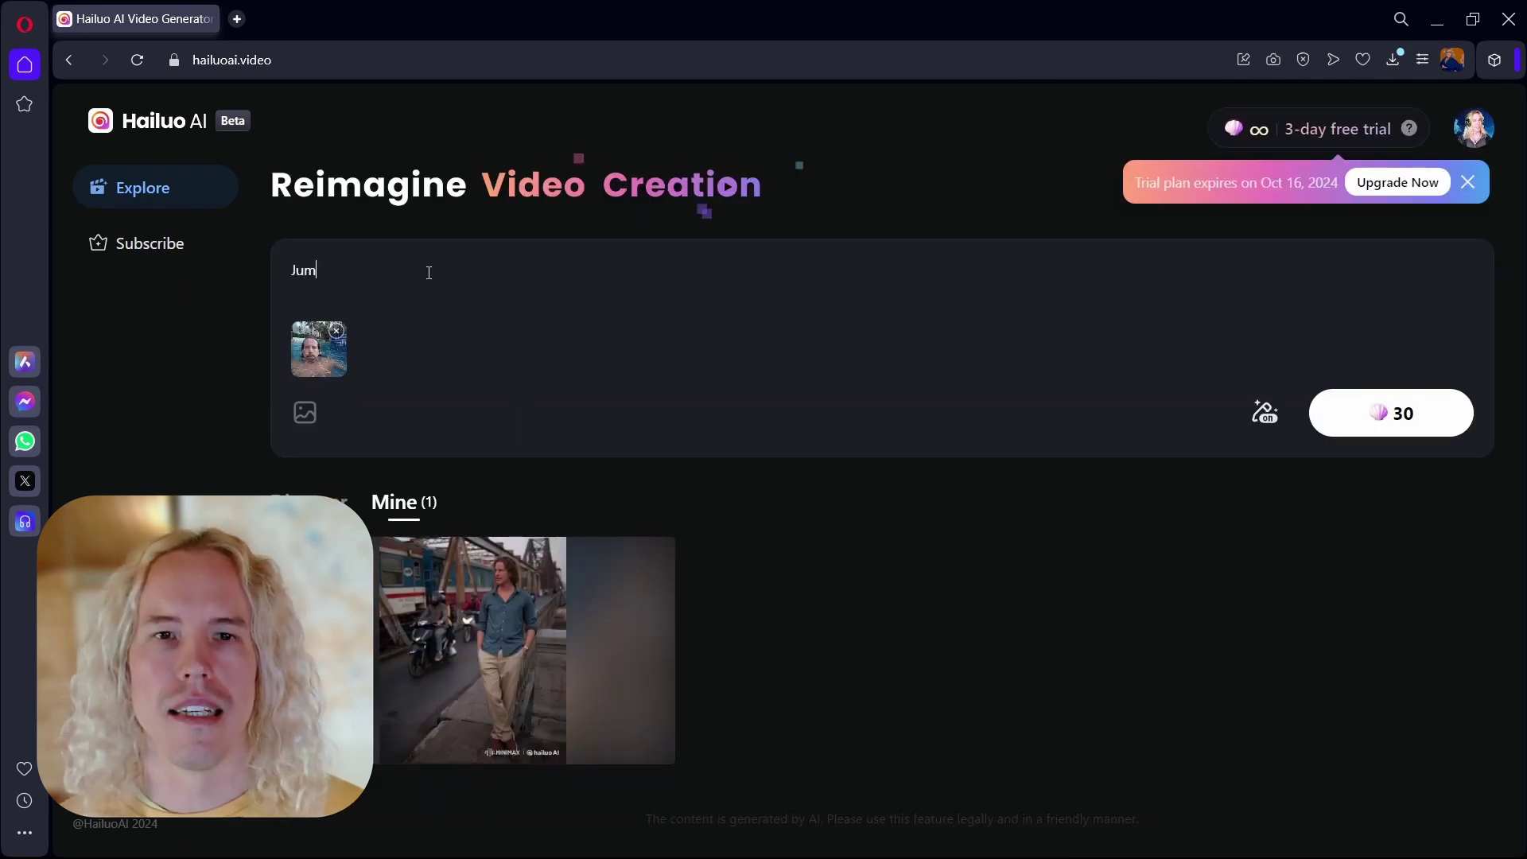
Generate the pool splash video for 30 credits and watch the finished clip.
{"action": "left_click", "coordinate": [1398, 424]}
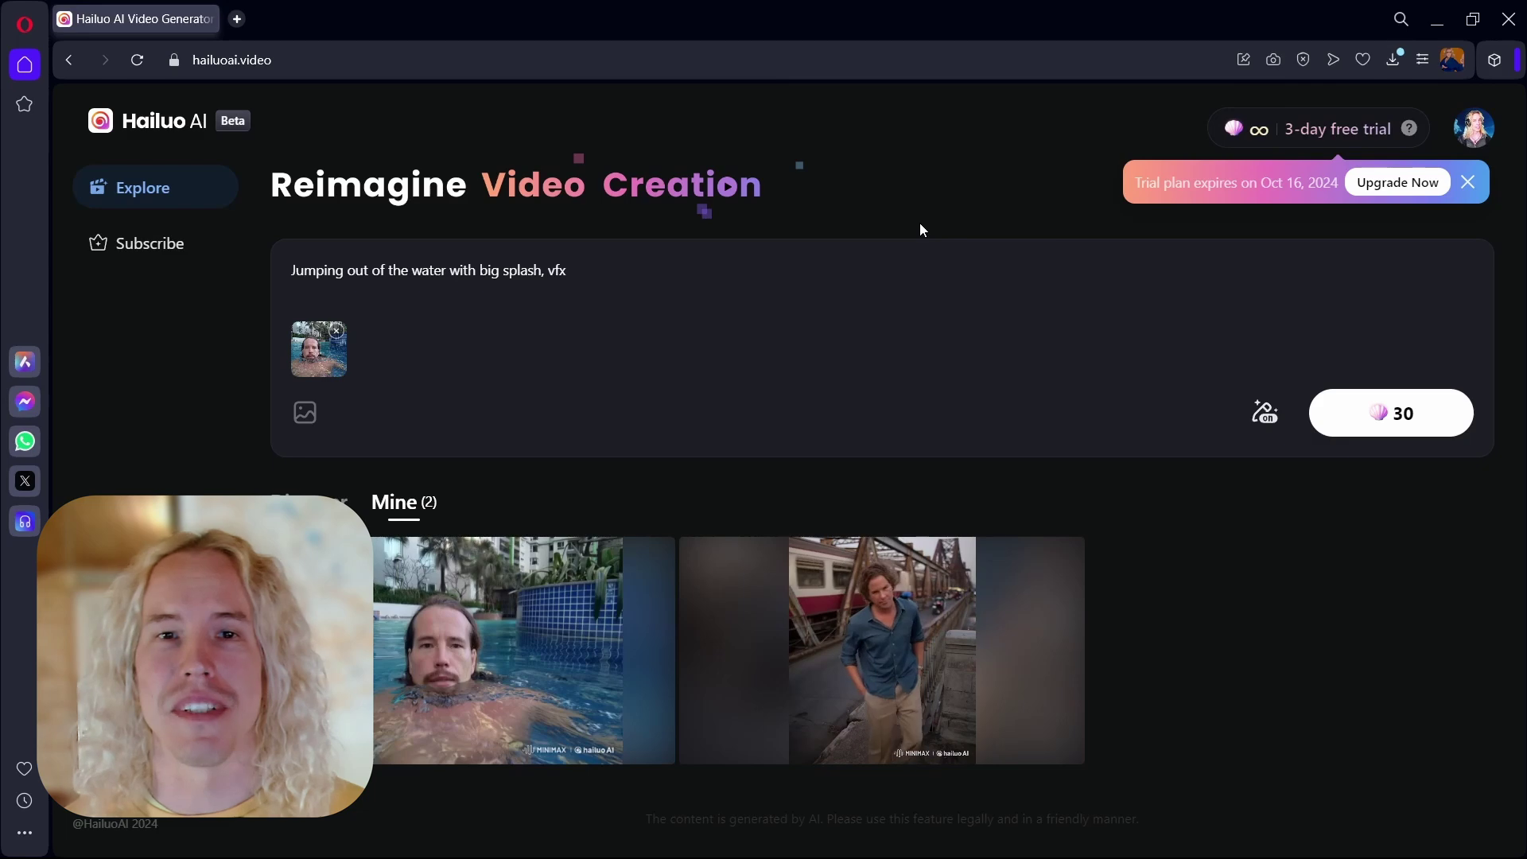
{"action": "left_click", "coordinate": [455, 639]}
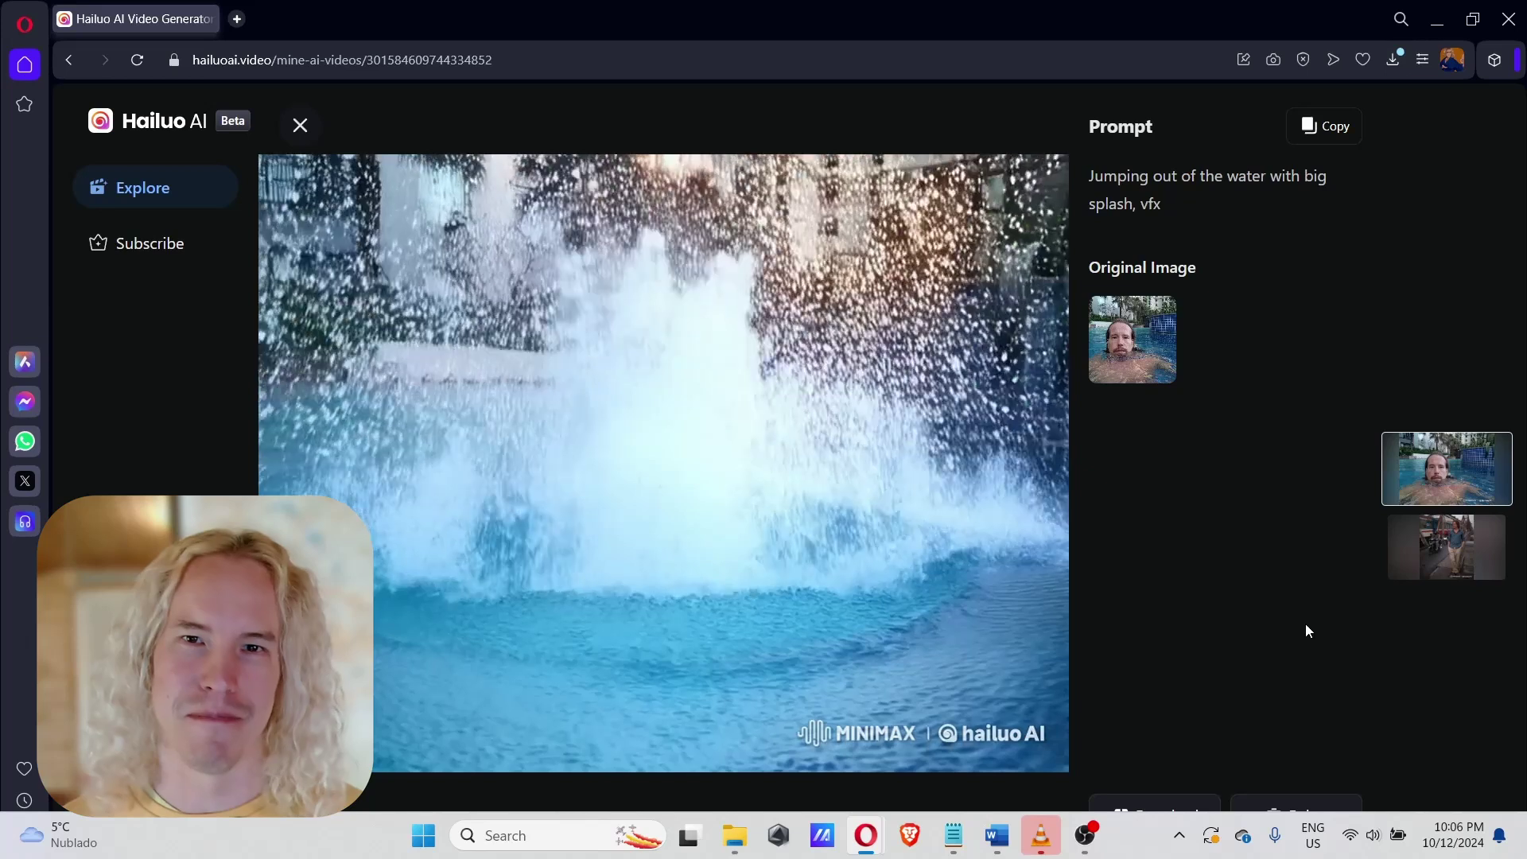
{"action": "key", "text": "Escape"}
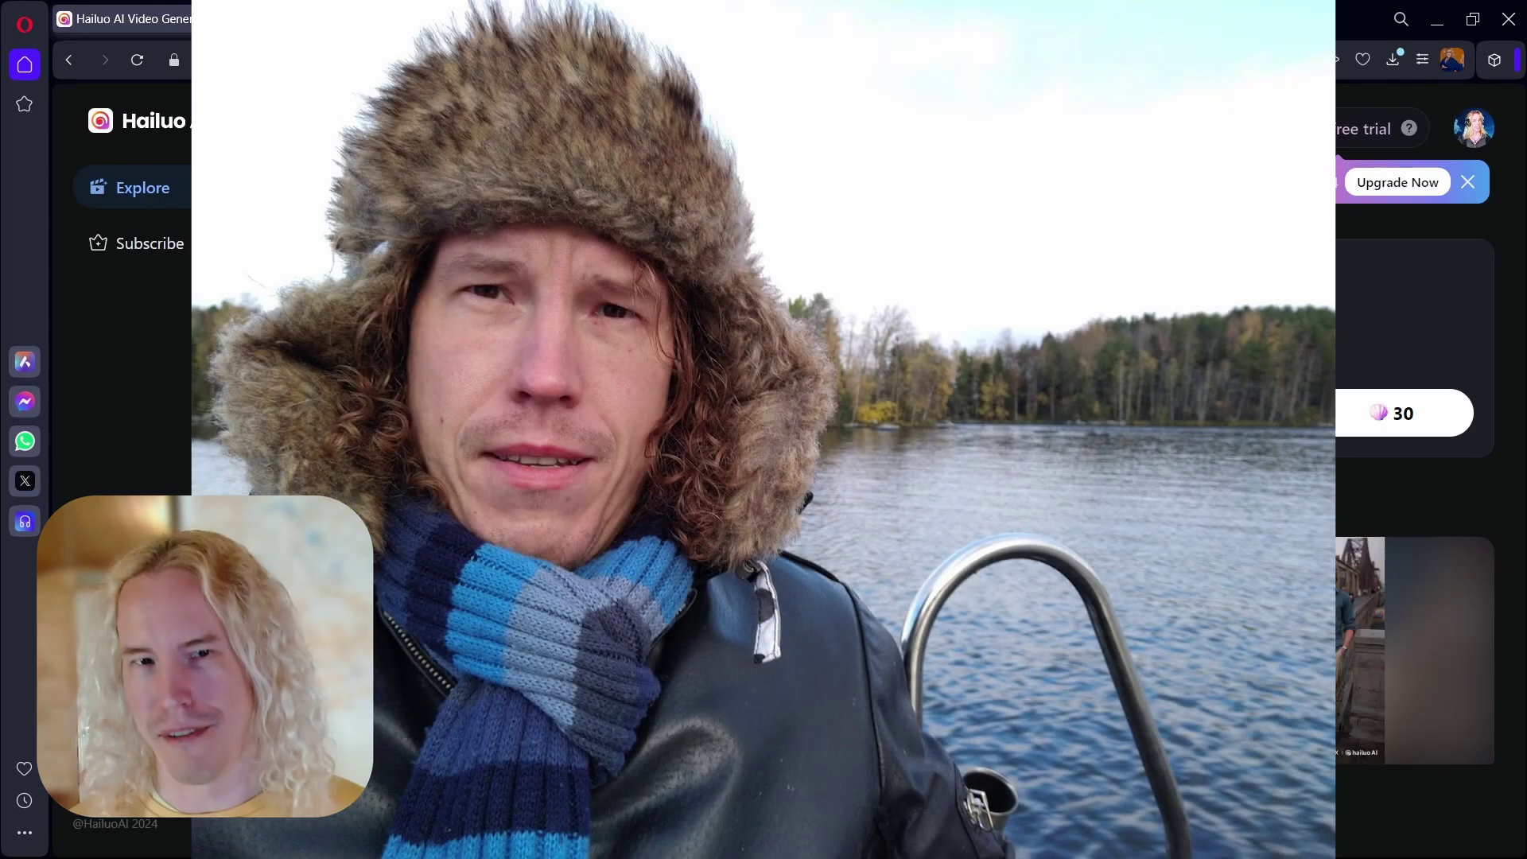
Generate and watch the fish-jump clip, enter the earthquake prompt, and view subscription pricing.
{"action": "type", "text": "haky camera"}
{"action": "key", "text": "Return"}
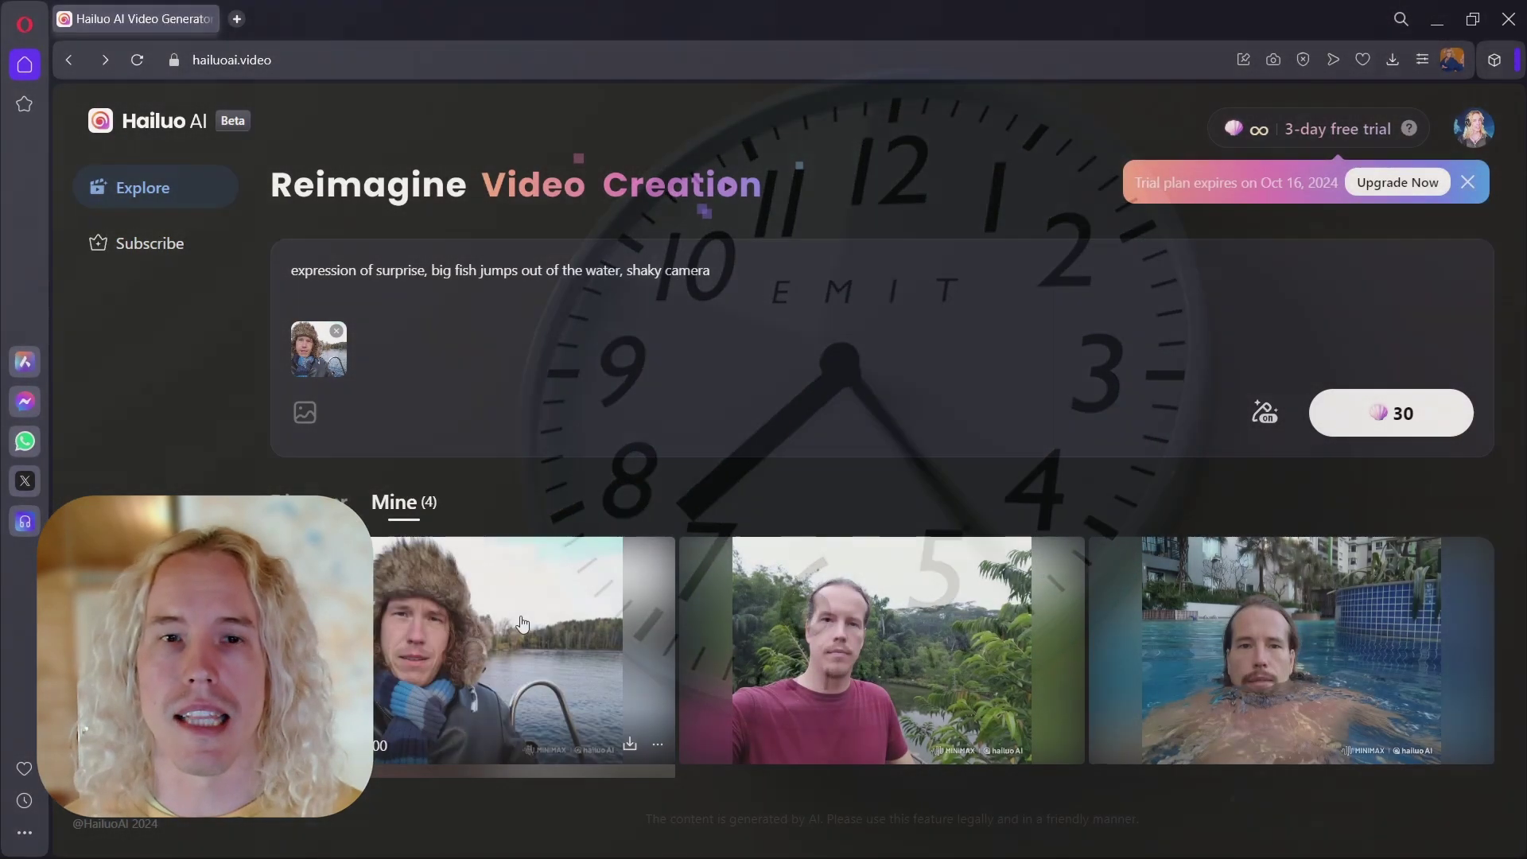
{"action": "left_click", "coordinate": [522, 624]}
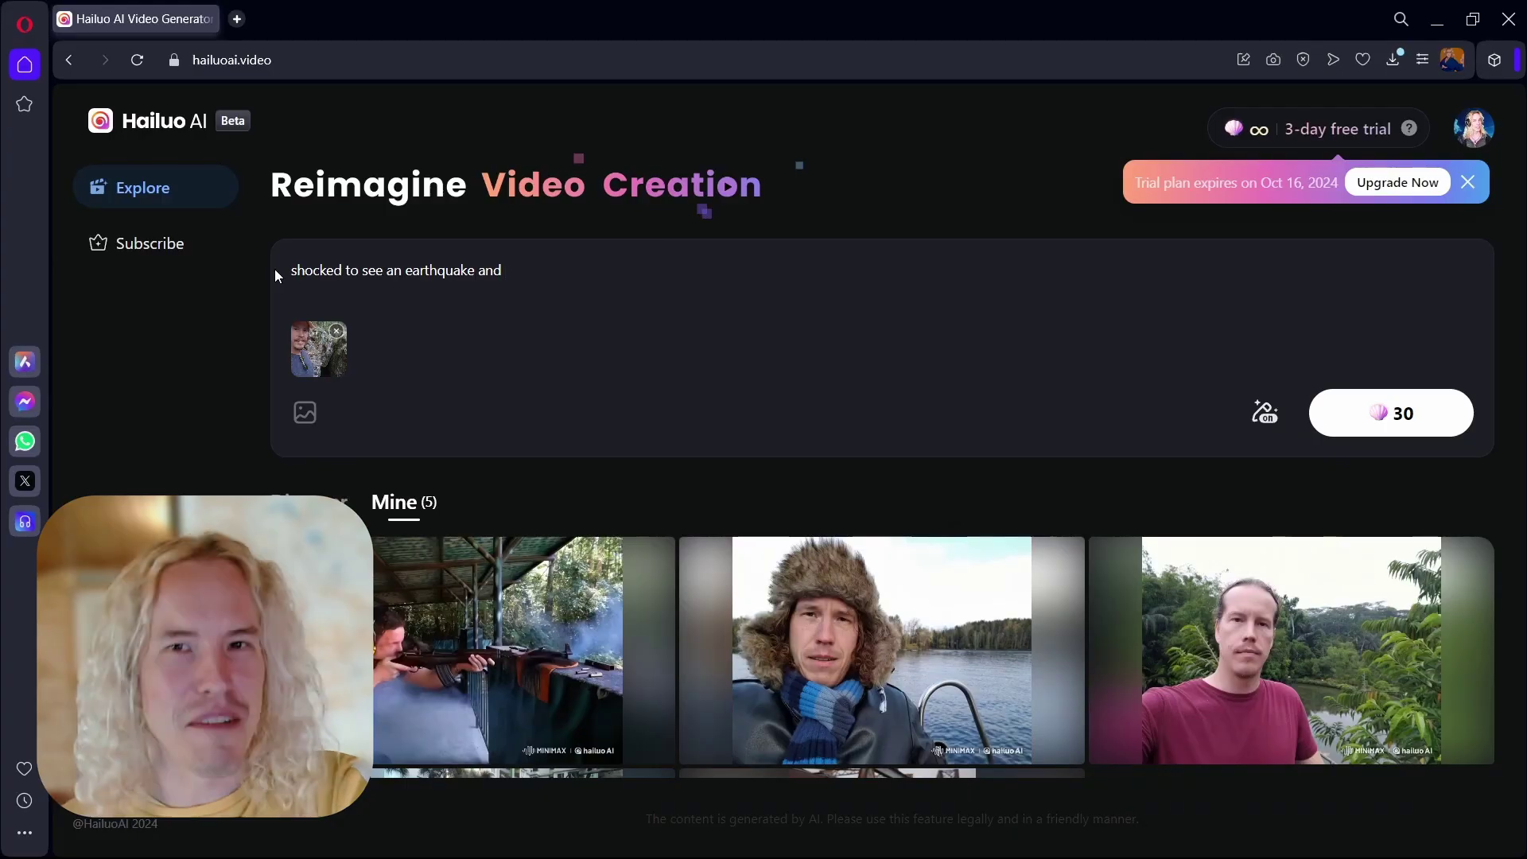
{"action": "type", "text": "shaking boulders"}
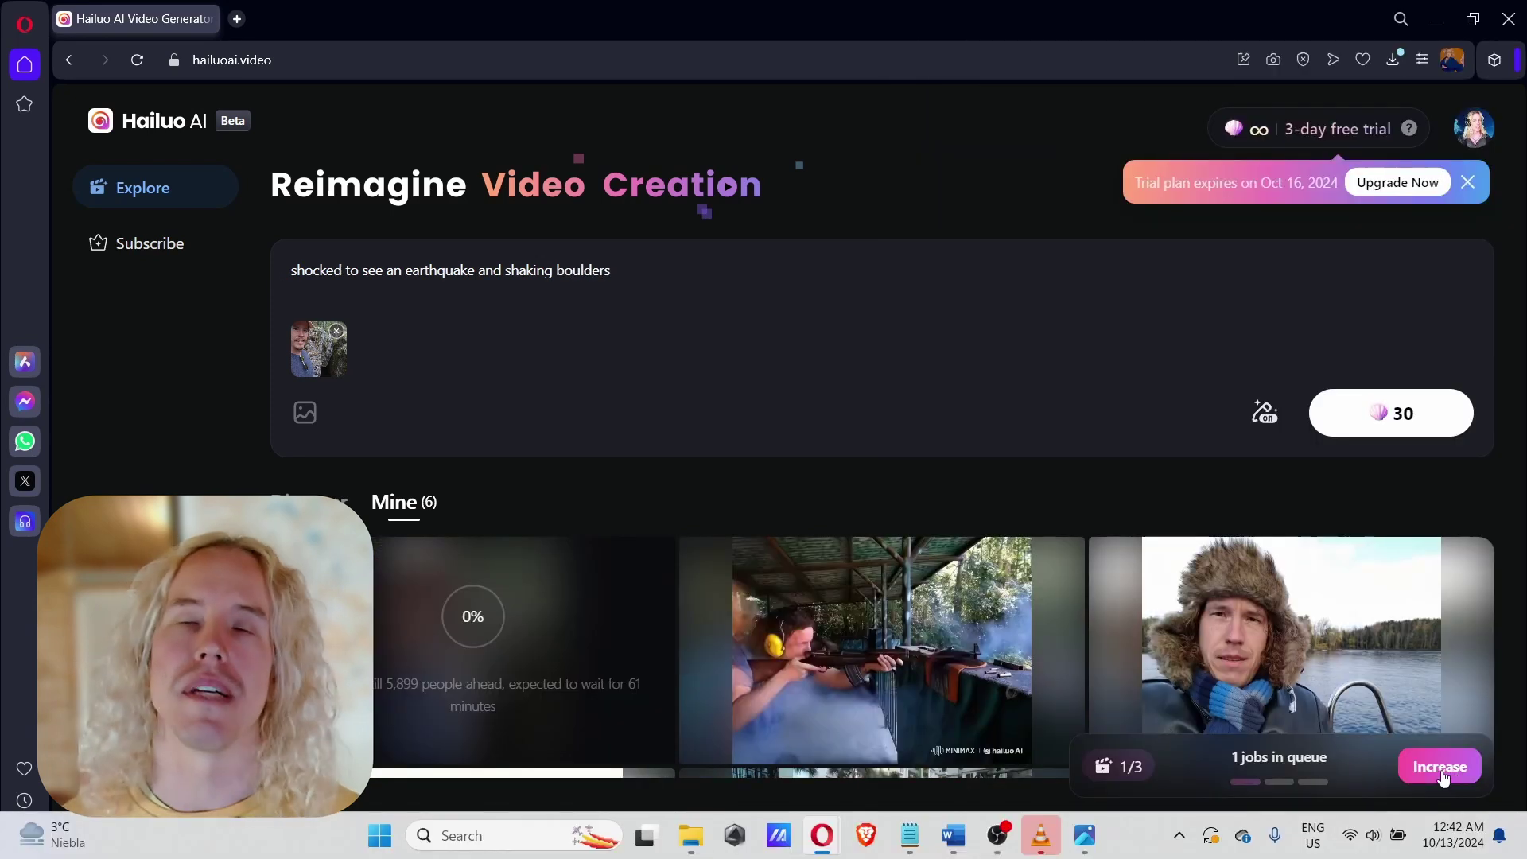
{"action": "left_click", "coordinate": [1442, 768]}
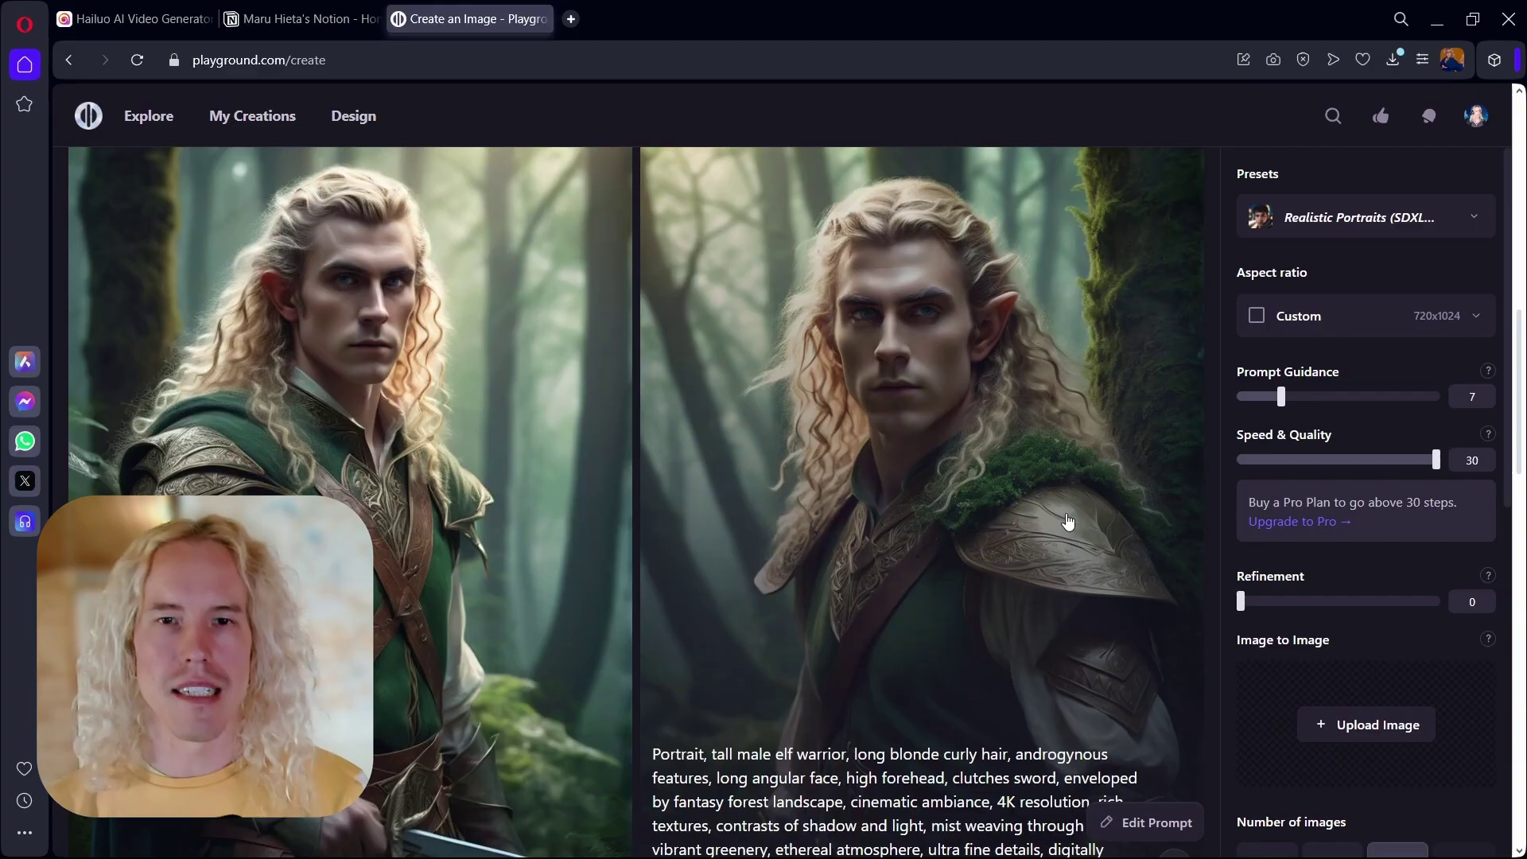
Download the right-hand blond elf warrior portrait from Playground as a JPEG.
{"action": "left_click", "coordinate": [1053, 518]}
{"action": "key", "text": "Escape"}
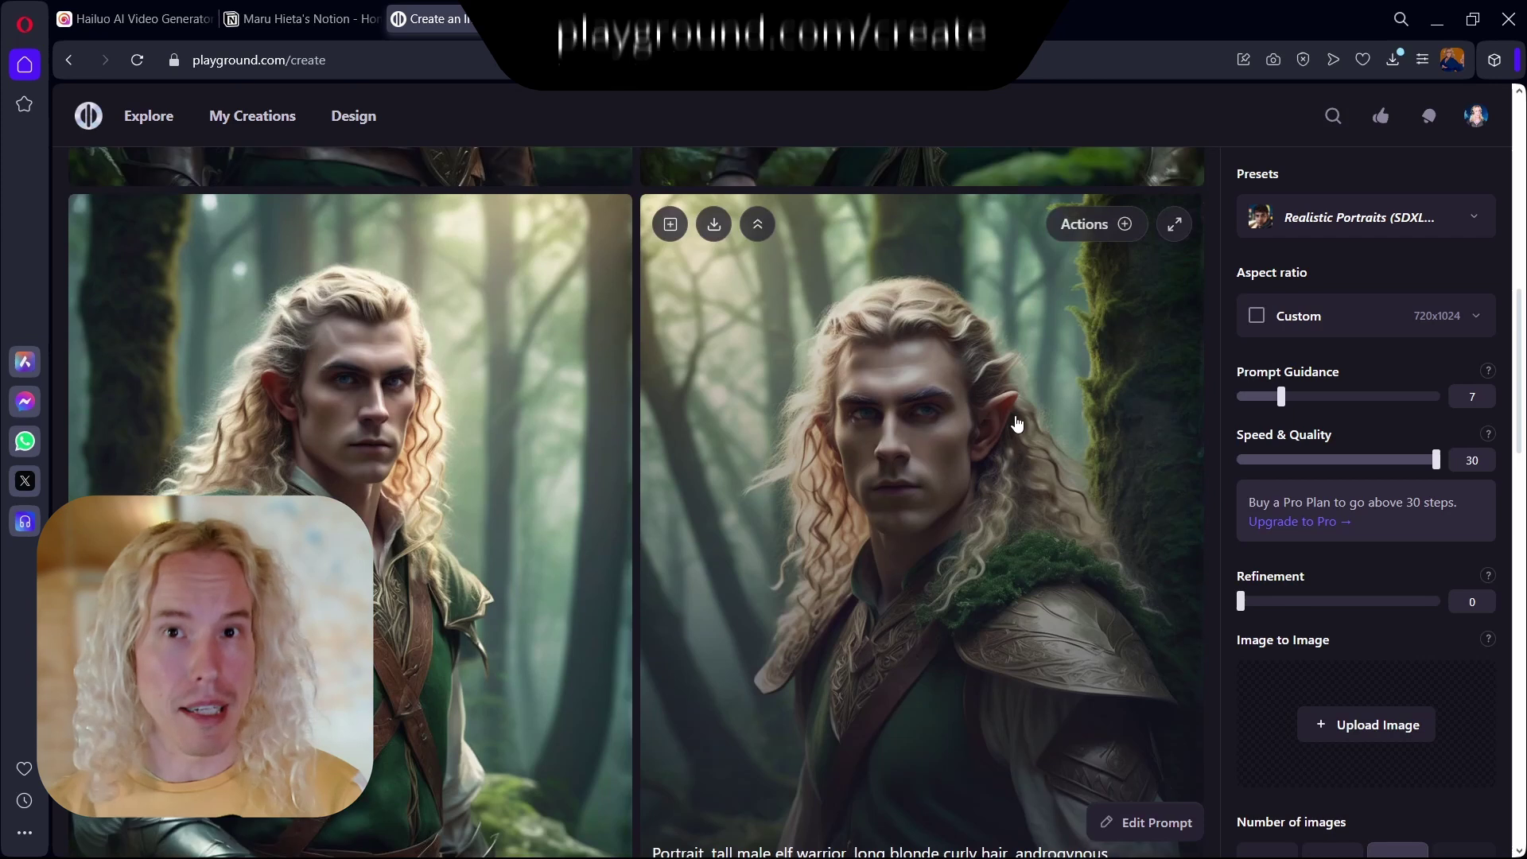
{"action": "left_click", "coordinate": [1125, 226]}
{"action": "left_click", "coordinate": [1136, 609]}
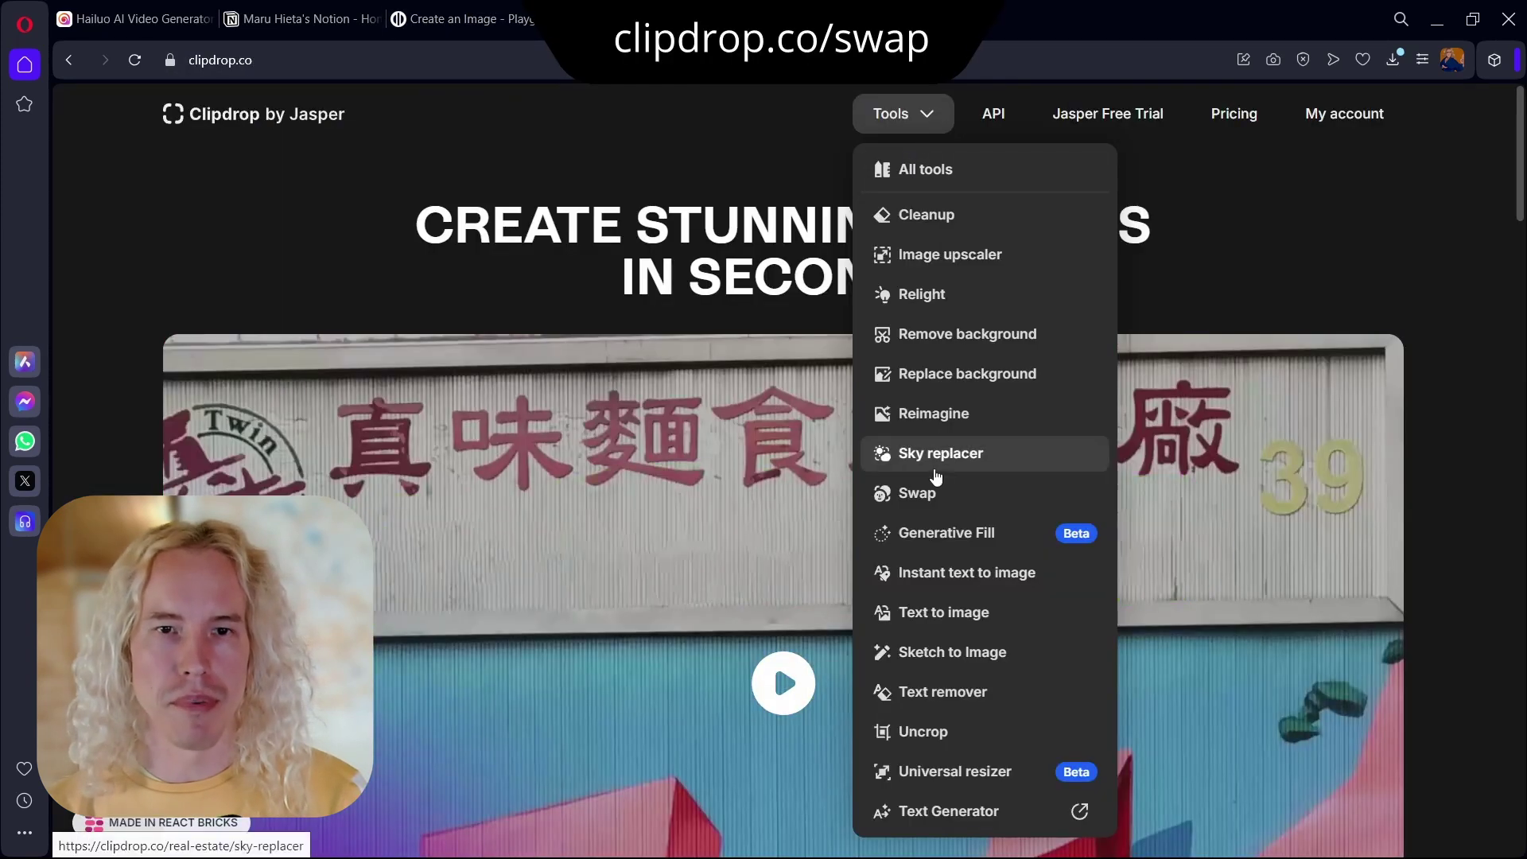
{"action": "left_click", "coordinate": [927, 491]}
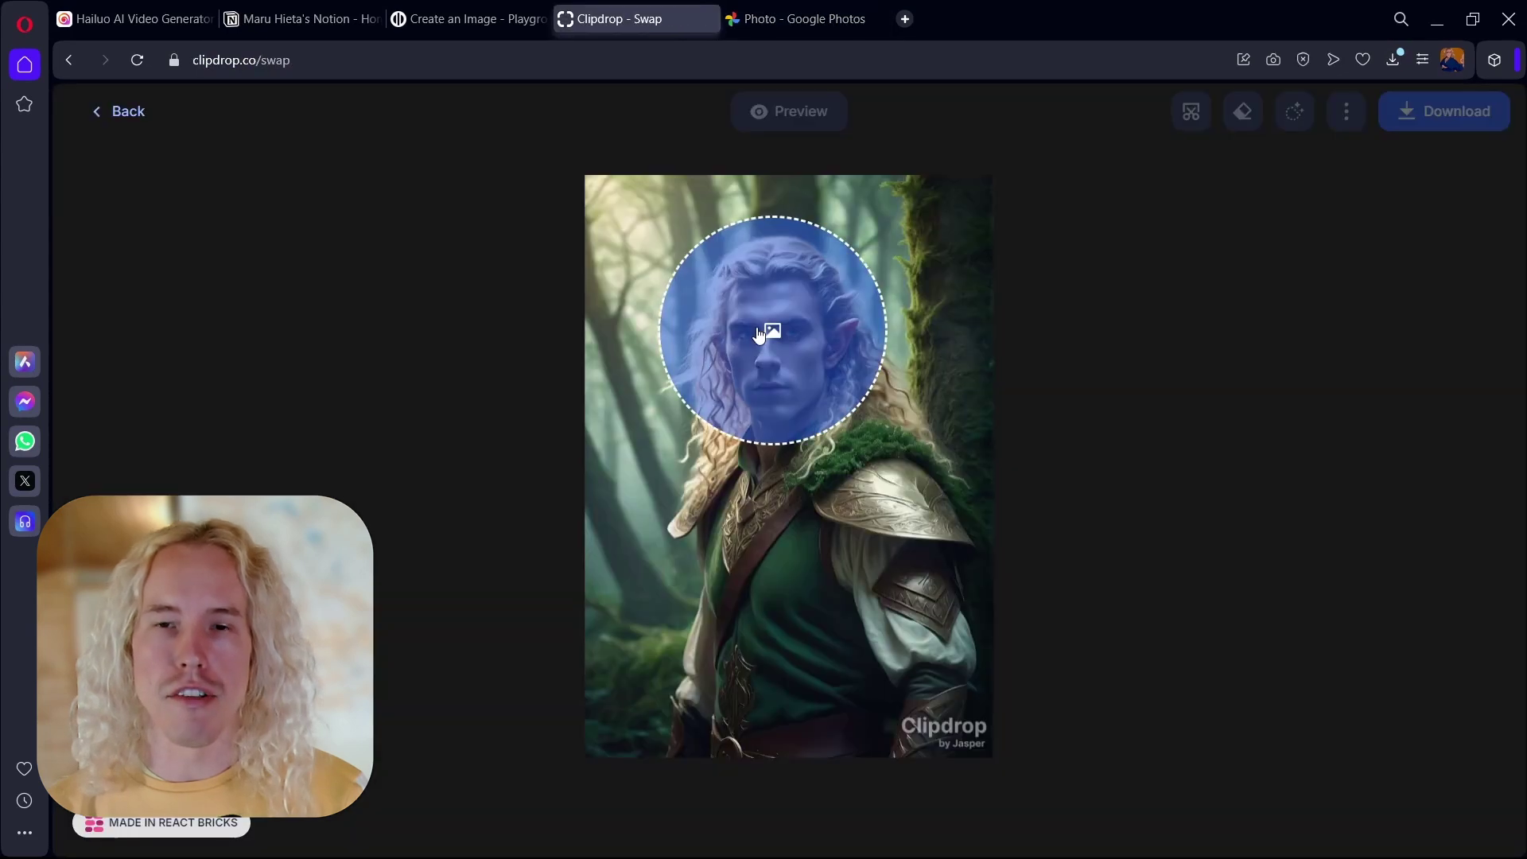
Put the downloaded curly-haired selfie's face on the elf and preview without the overlay.
{"action": "left_click", "coordinate": [763, 331]}
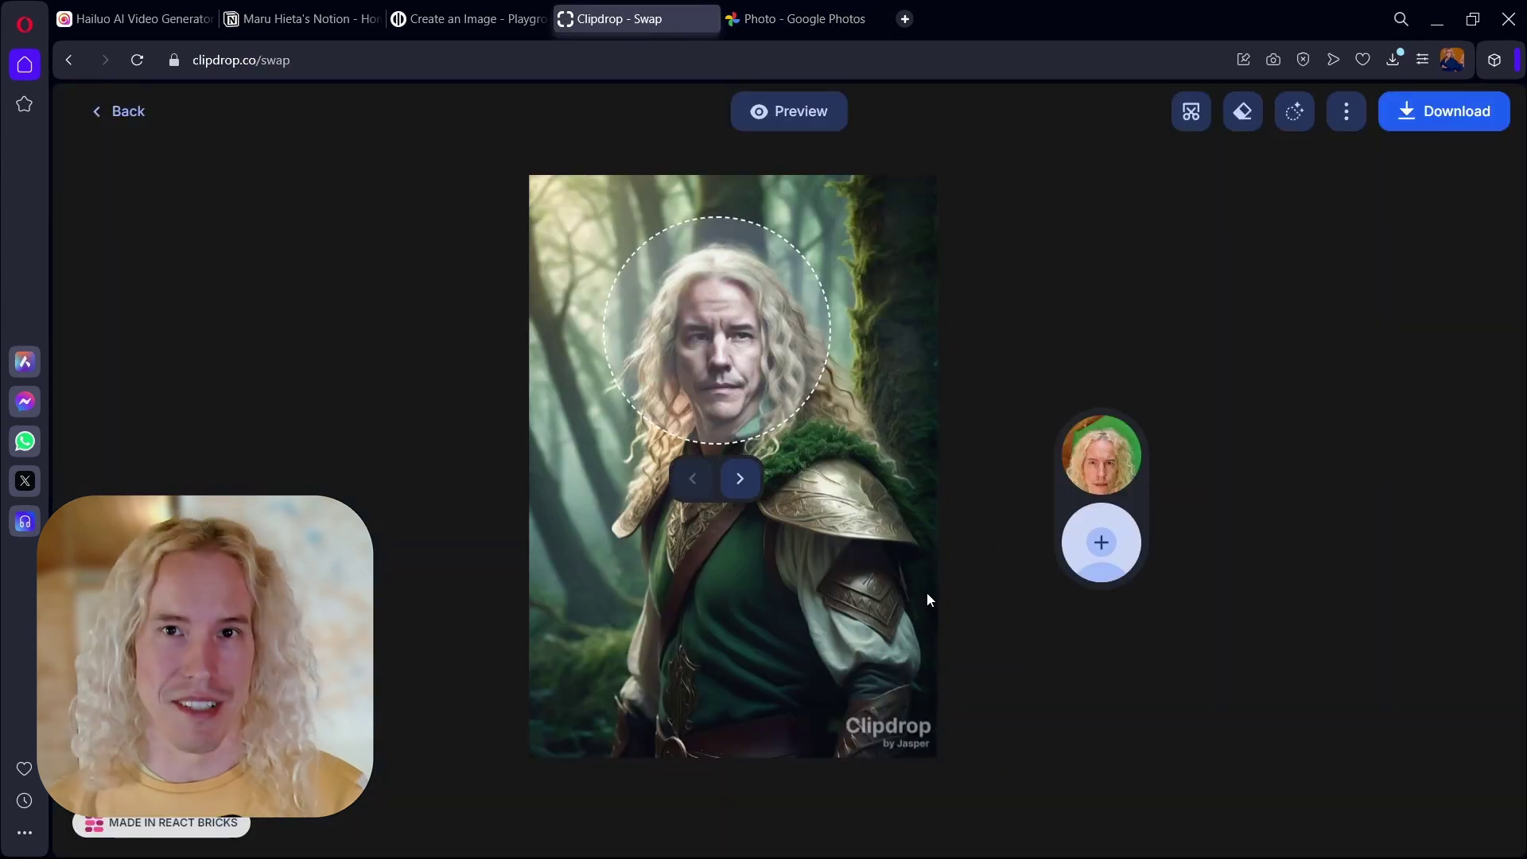
{"action": "left_click", "coordinate": [786, 119]}
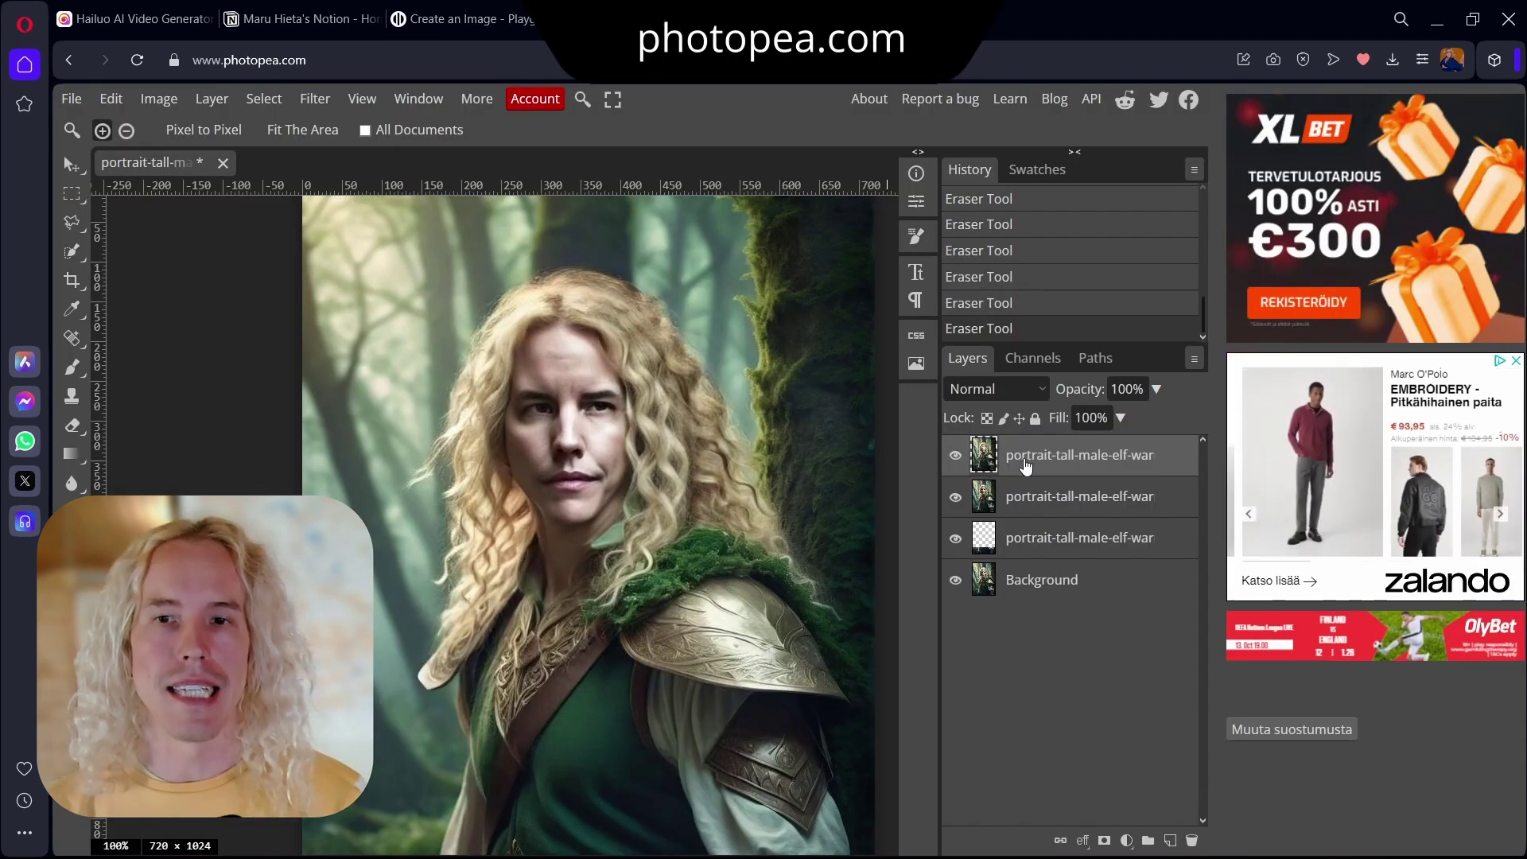
Touch up the layer with the eraser and export the portrait as elf.jpg at 720×1024.
{"action": "key", "text": "e"}
{"action": "right_click", "coordinate": [771, 441]}
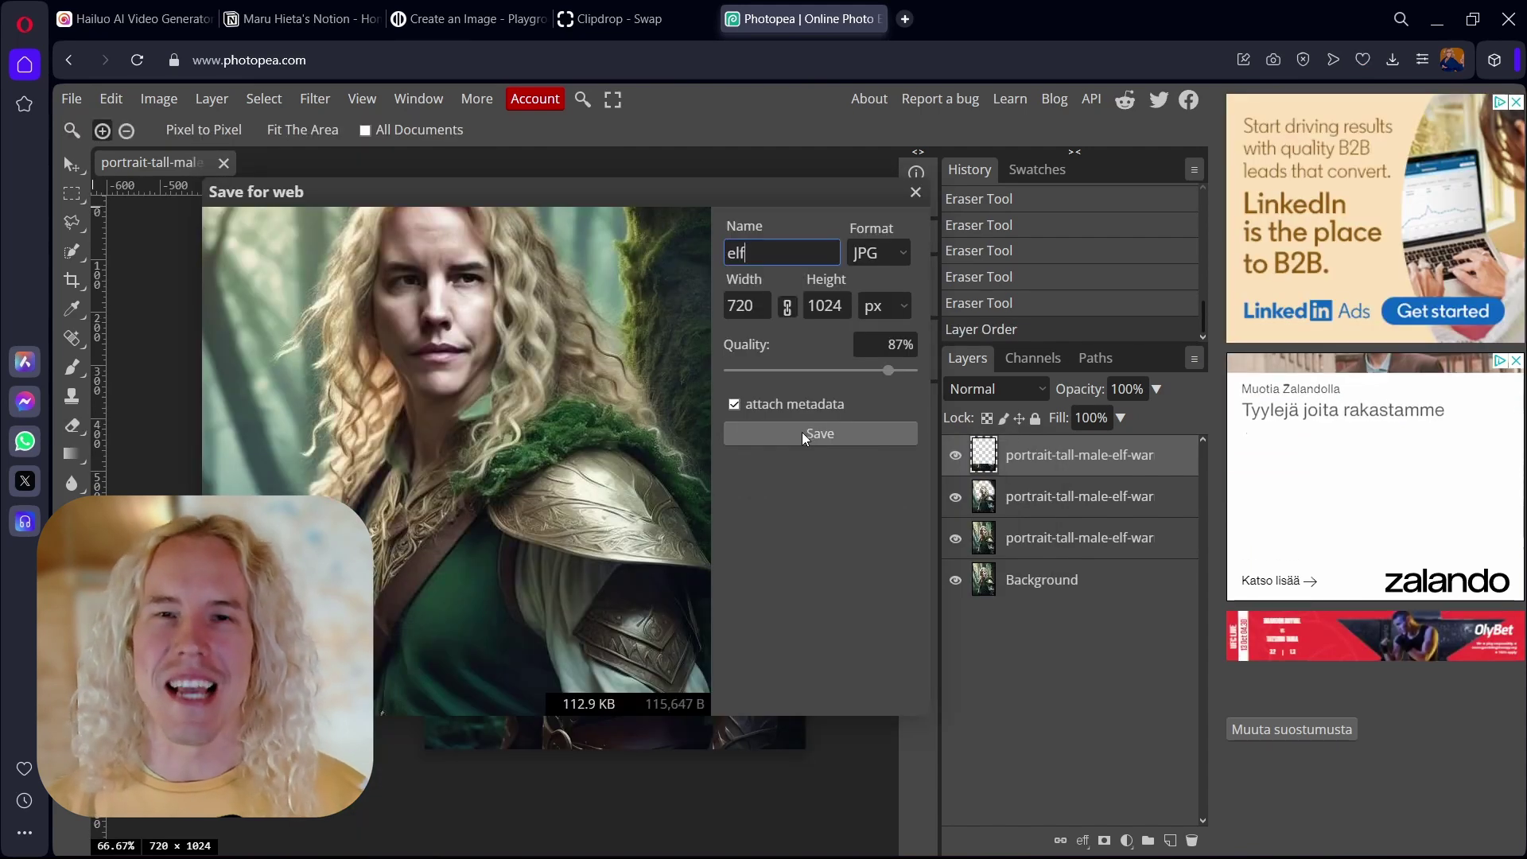
{"action": "left_click", "coordinate": [803, 434]}
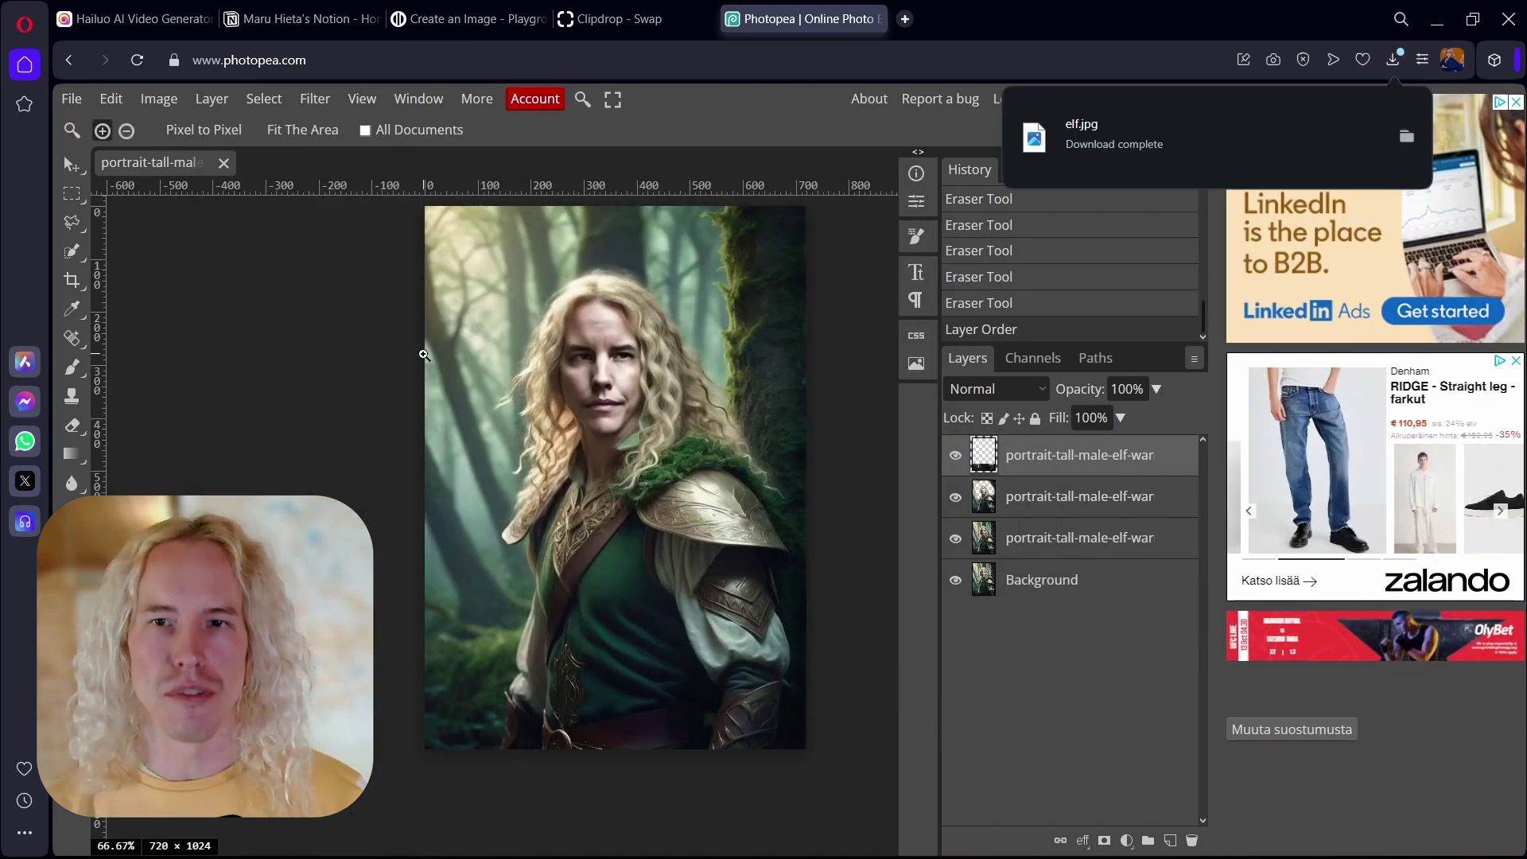
{"action": "left_click", "coordinate": [129, 20]}
Play the 'Fantasy warrior ready for a fight' elf clip, then show Ideogram's wooden signpost title variant.
{"action": "left_click", "coordinate": [461, 628]}
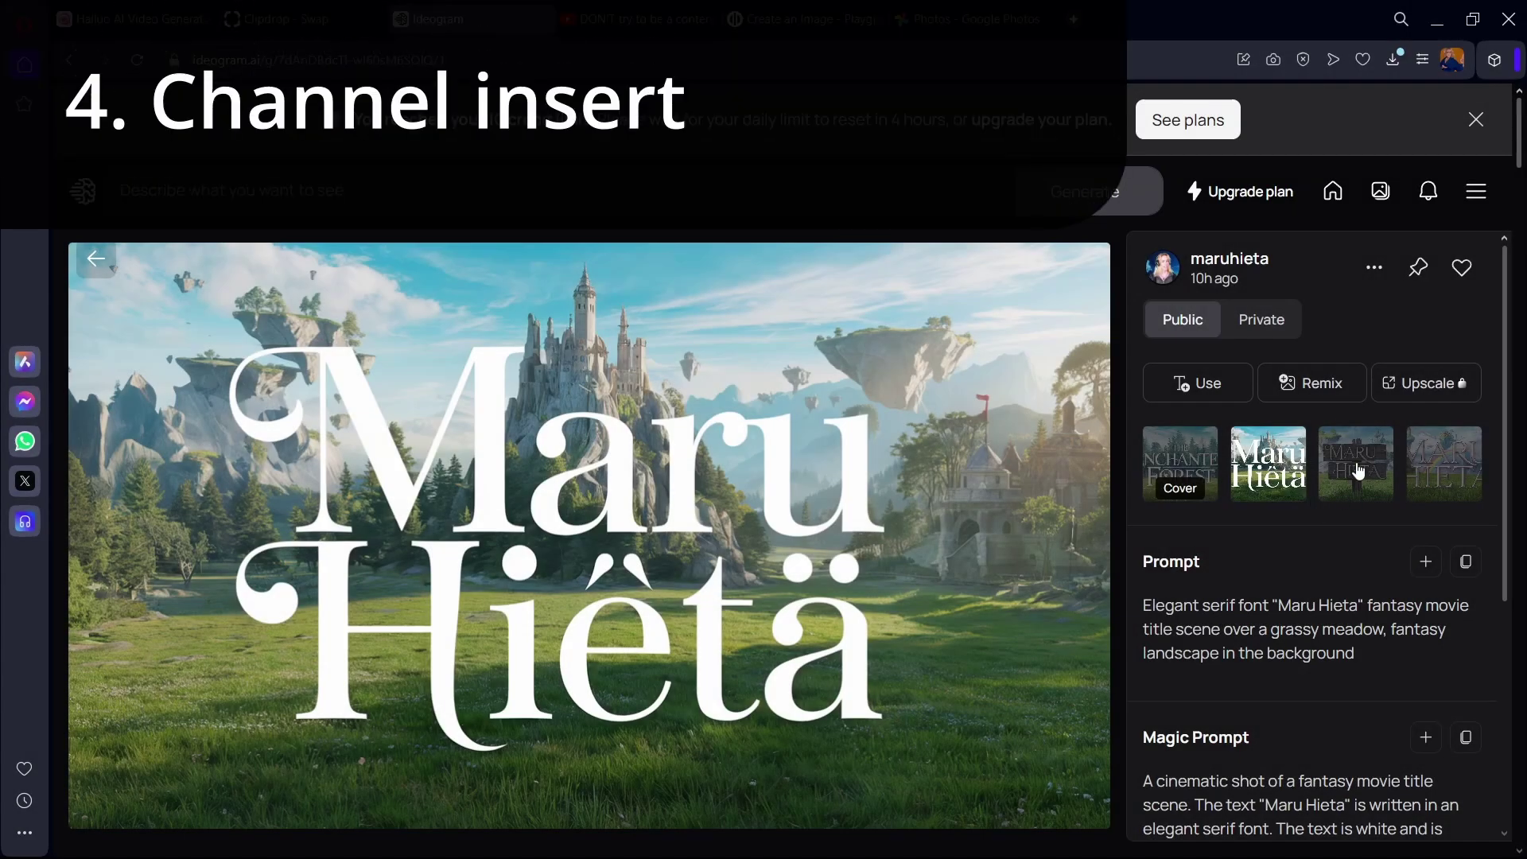
{"action": "left_click", "coordinate": [1358, 471]}
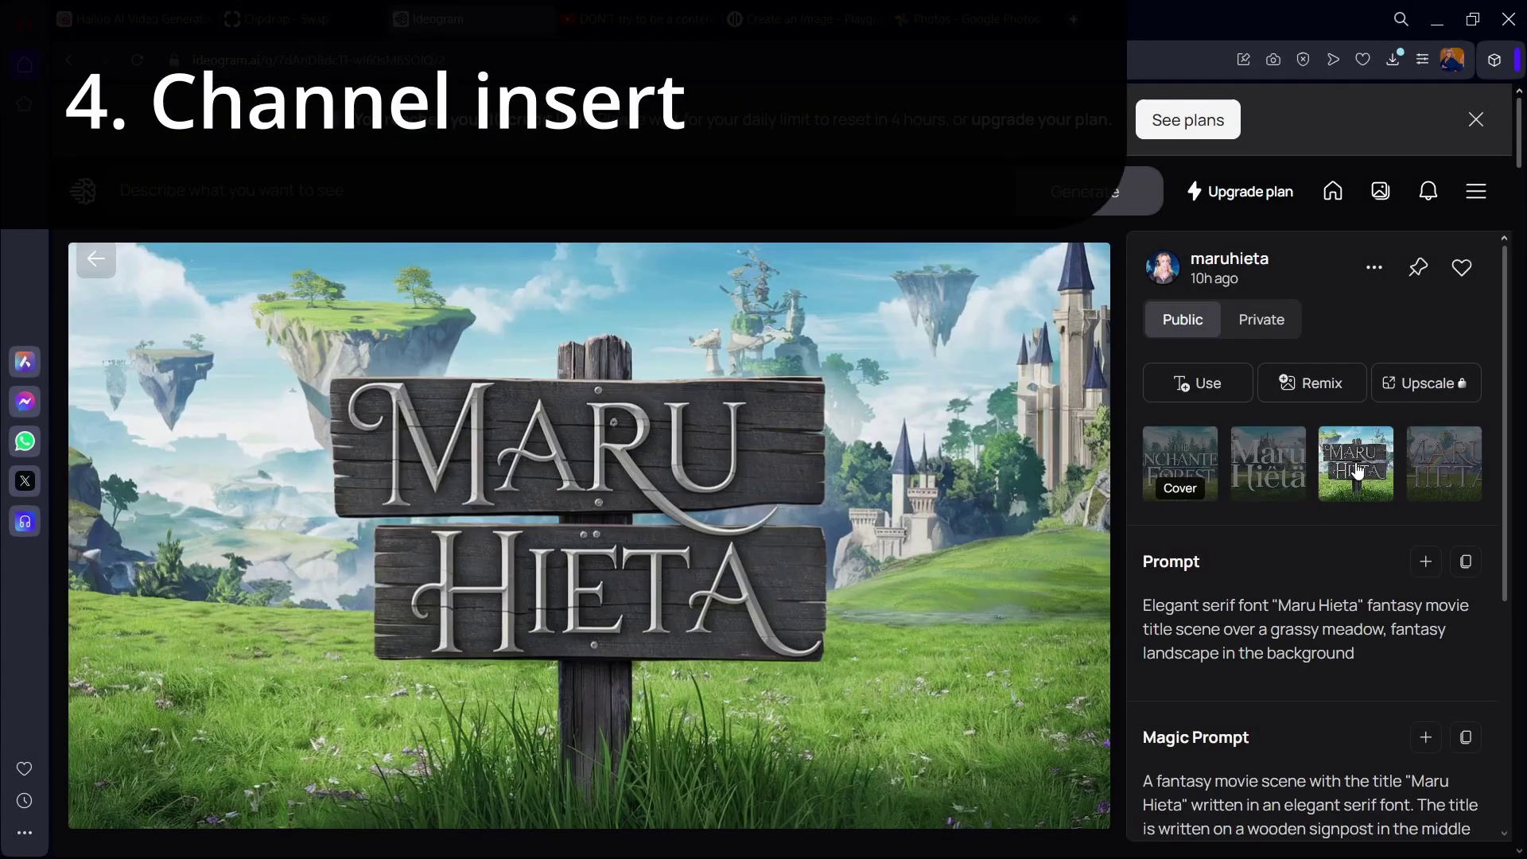
Display the fourth thumbnail variant of the fantasy-meadow channel title image.
{"action": "left_click", "coordinate": [1446, 476]}
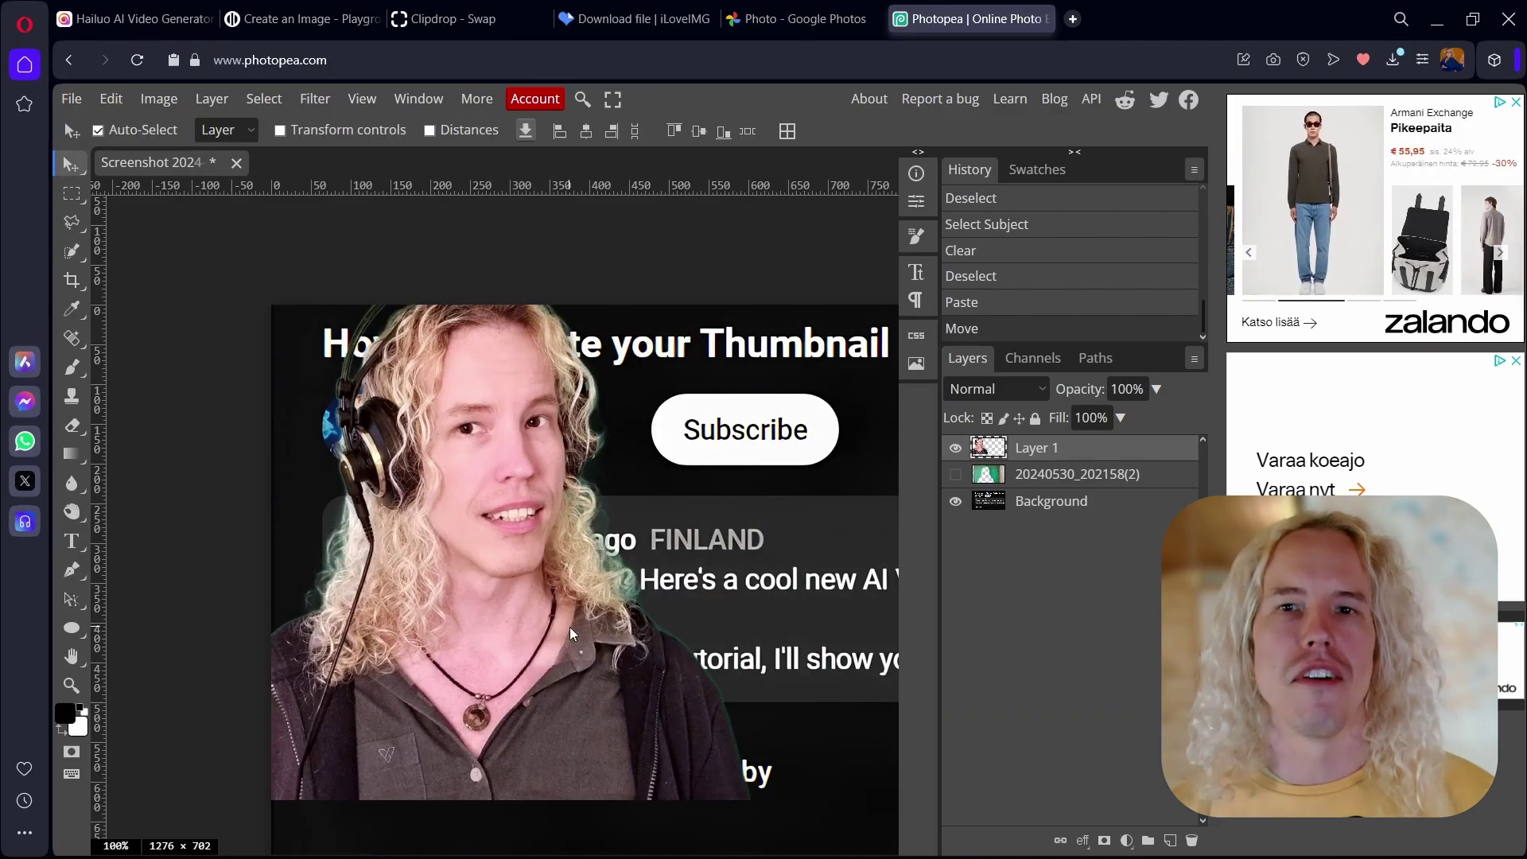
Shrink the pasted portrait to 25.59% over the avatar and select an oval around it.
{"action": "key", "text": "ctrl+t"}
{"action": "left_click_drag", "start_coordinate": [756, 263], "coordinate": [499, 395]}
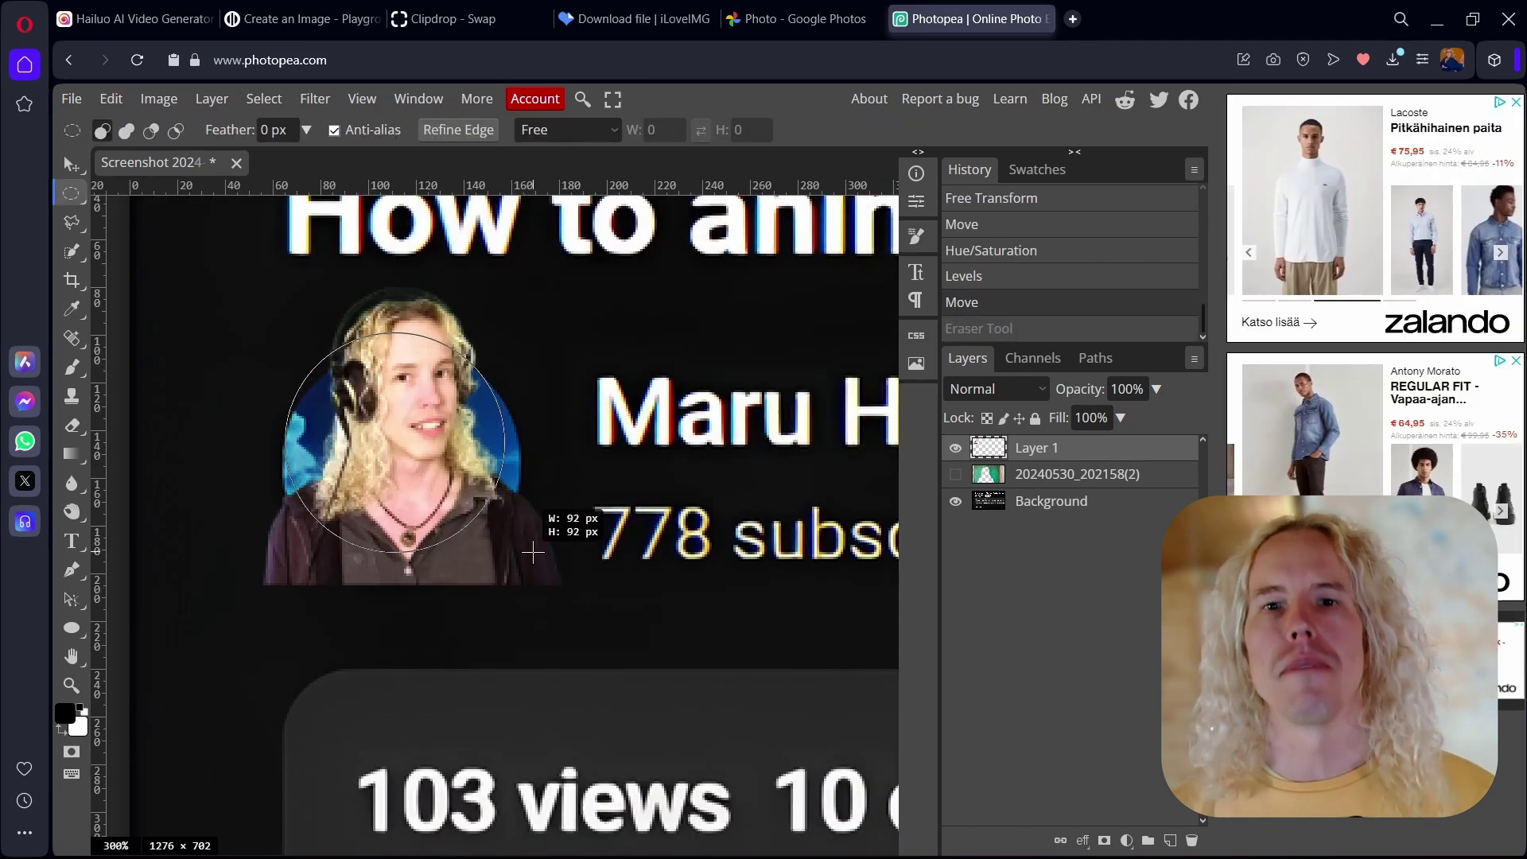
{"action": "left_click_drag", "start_coordinate": [284, 331], "coordinate": [536, 583]}
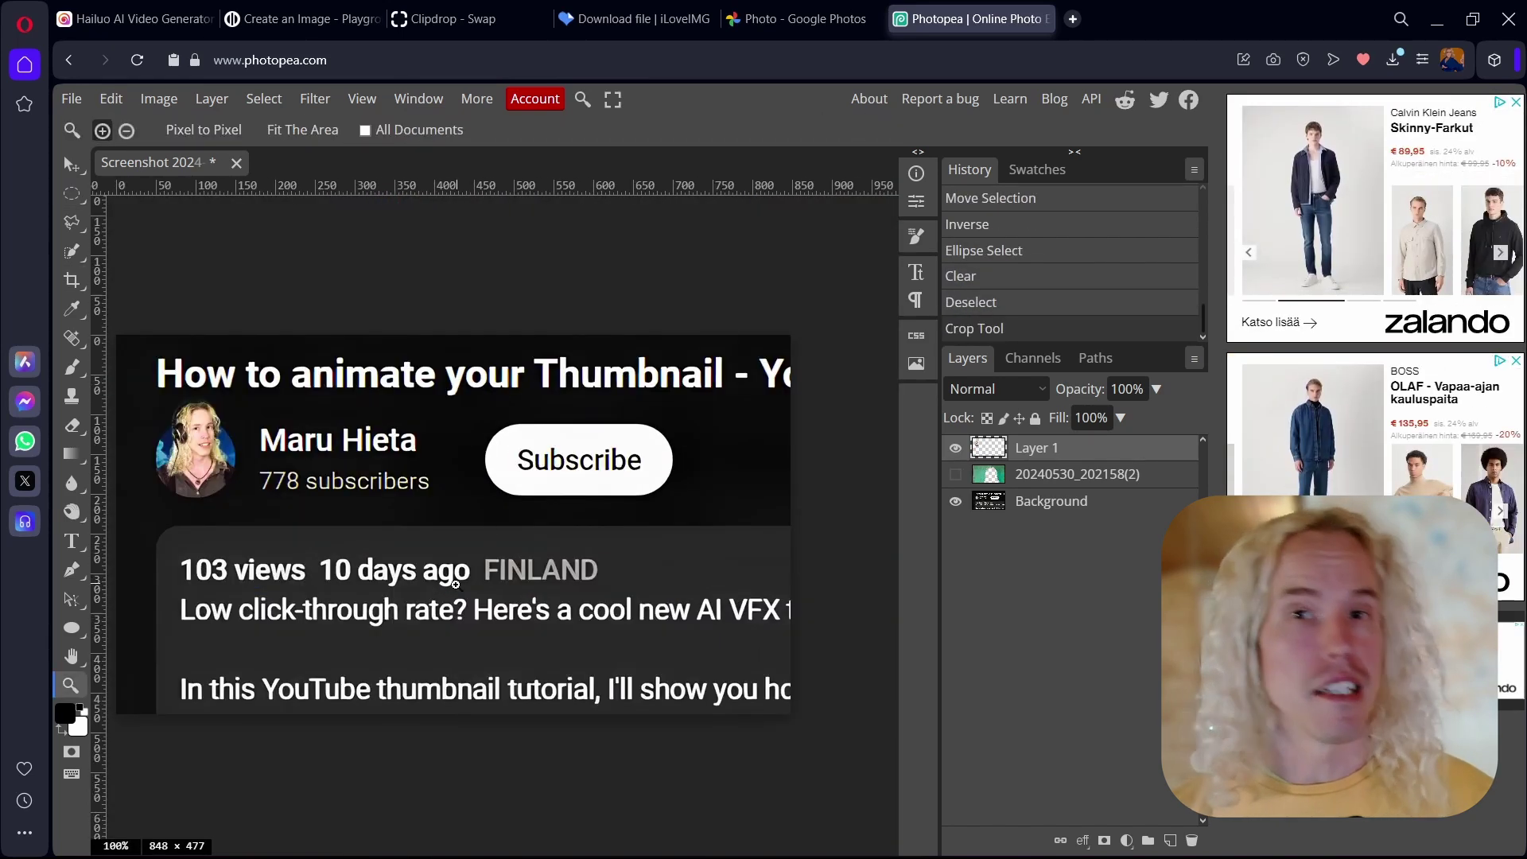
Export the thumbnail for web and replace the prompt with the subscribe-button pointing description.
{"action": "left_click", "coordinate": [71, 99]}
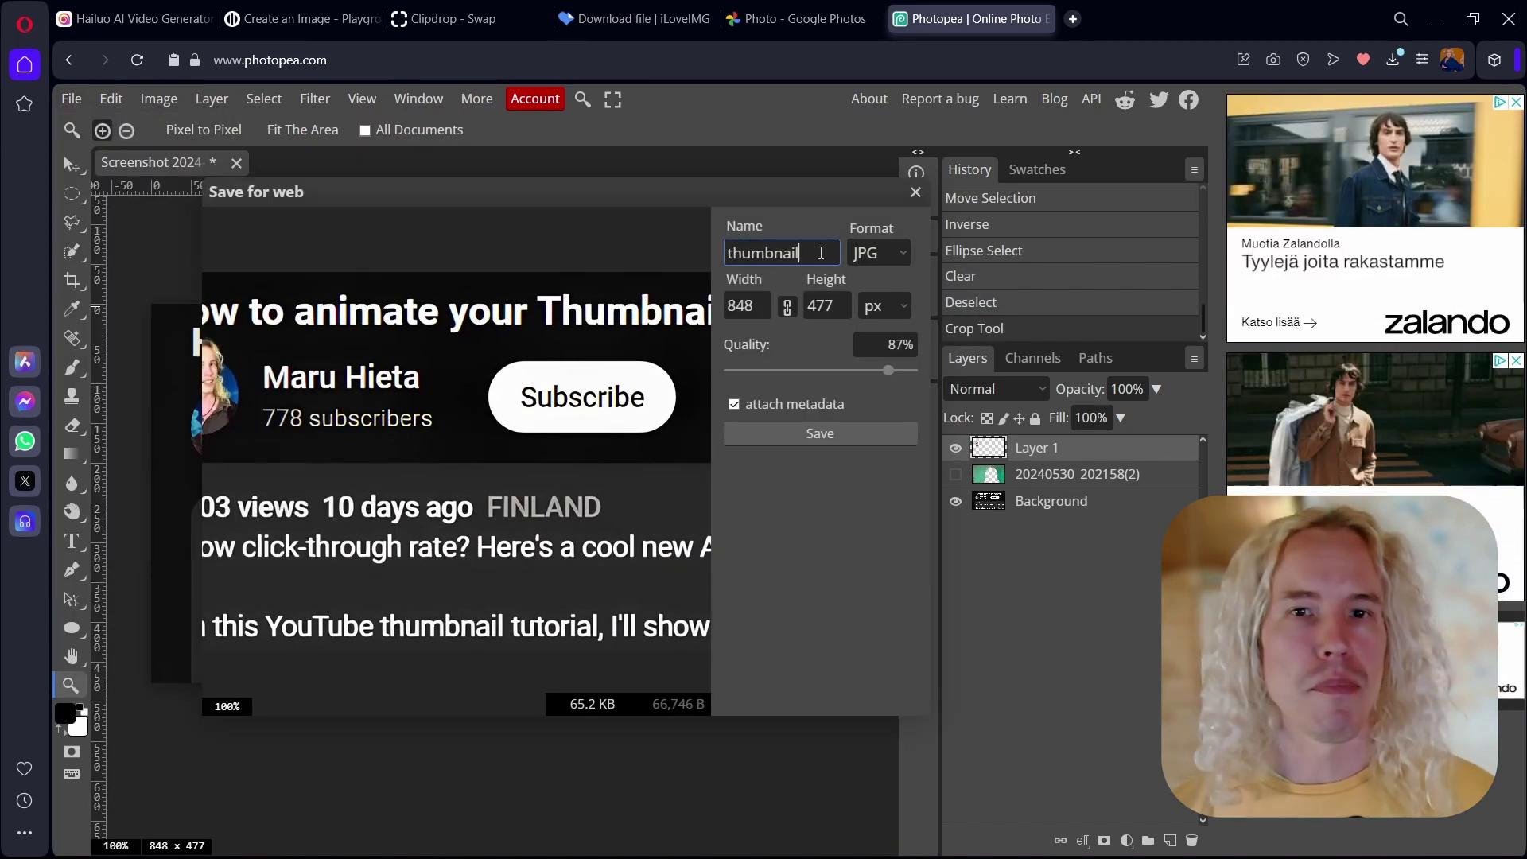
{"action": "key", "text": "Return"}
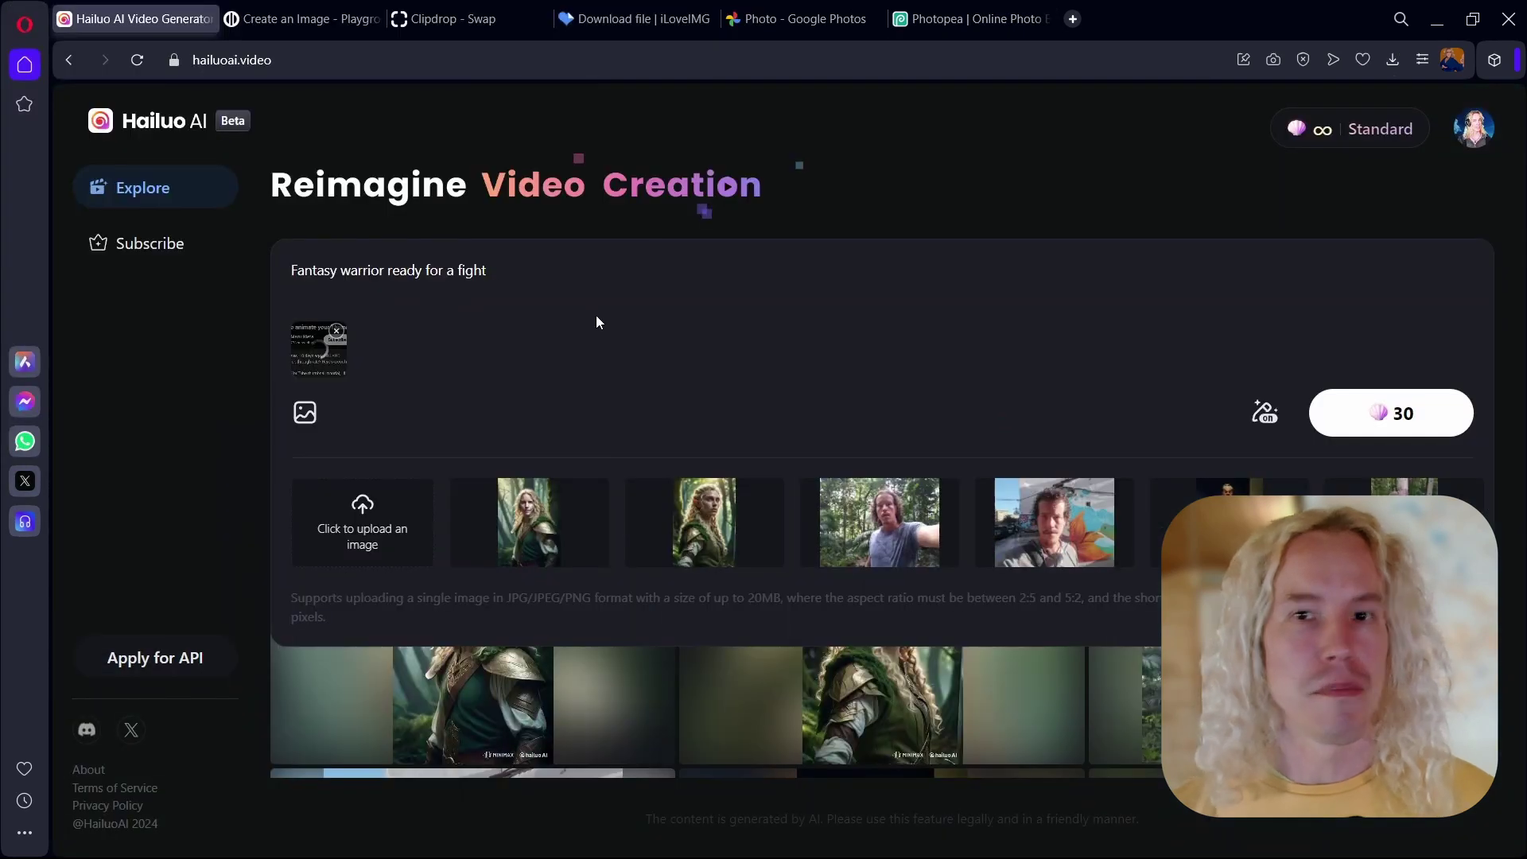
{"action": "left_click_drag", "start_coordinate": [487, 271], "coordinate": [291, 273]}
{"action": "type", "text": "person in the channel image points to the subscribe button, which th"}
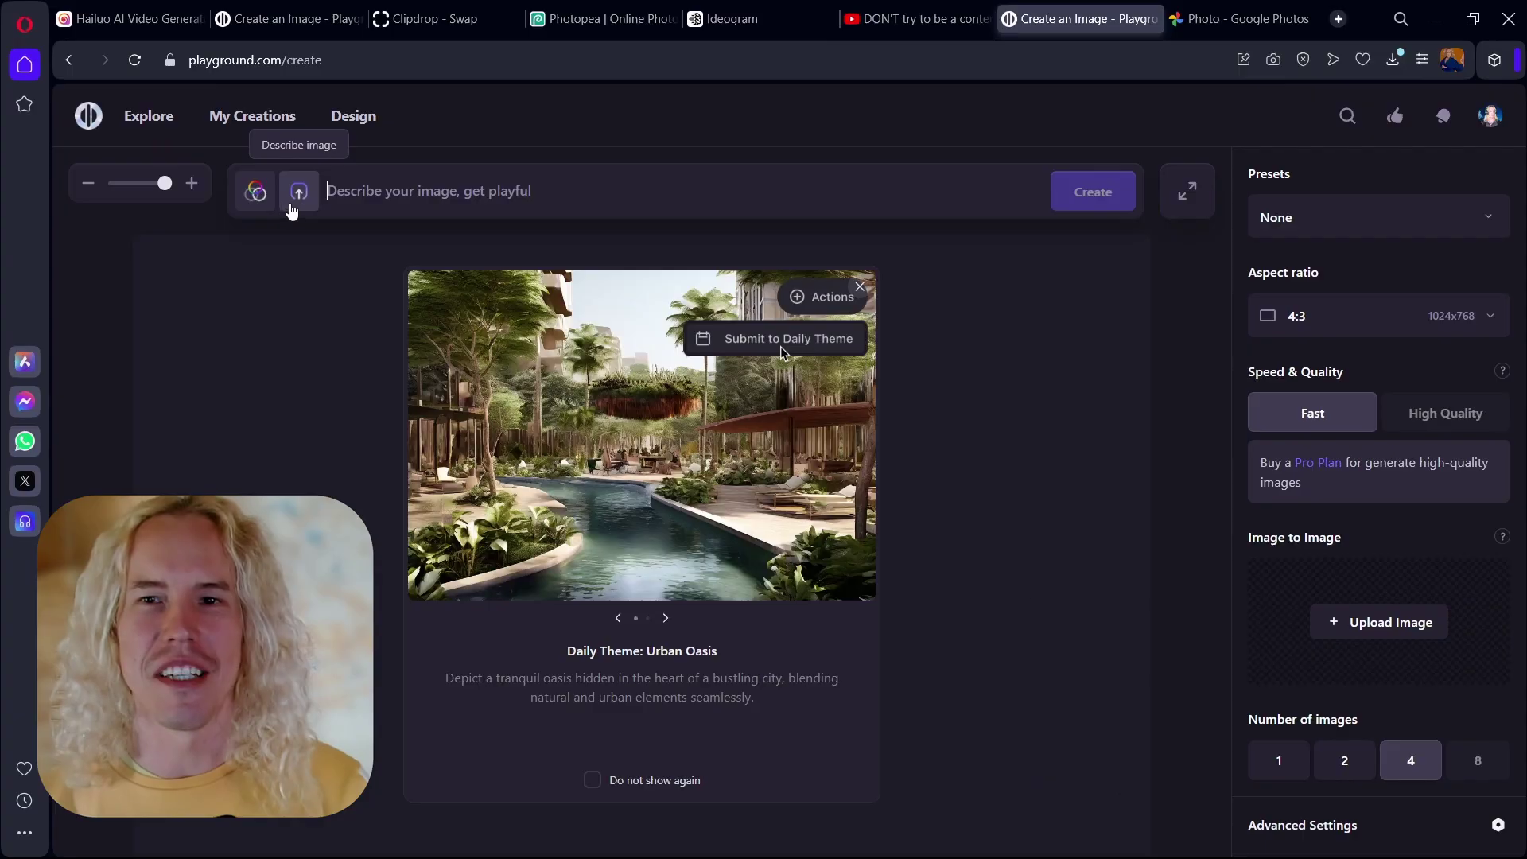
Upload 20241013_151342.jpg, remove the below-frame holding phrase from the prompt, and save a portrait as anime.jpeg.
{"action": "left_click", "coordinate": [294, 202]}
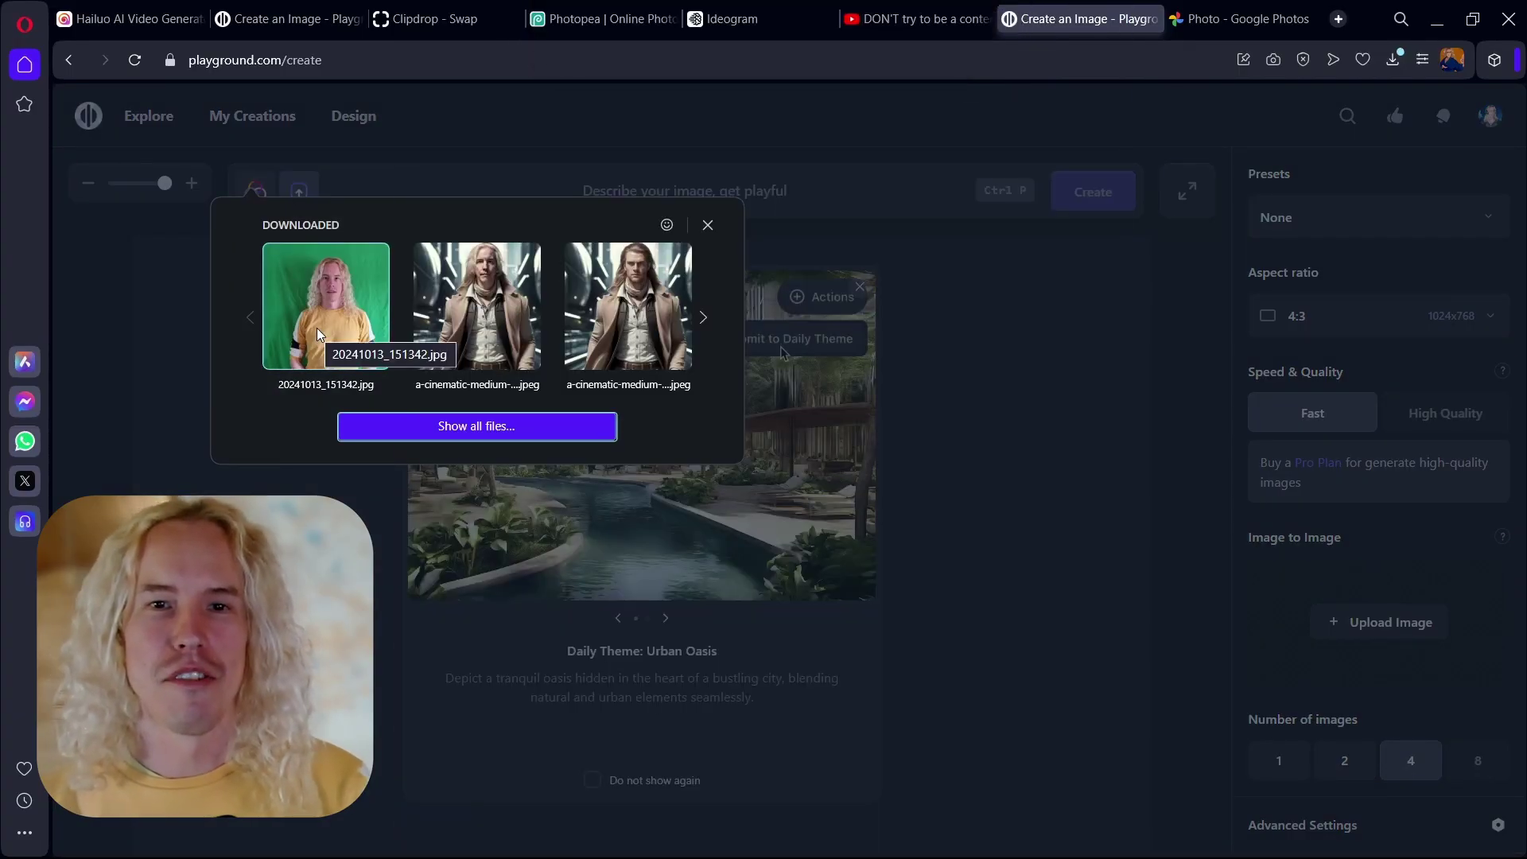
{"action": "left_click", "coordinate": [317, 328]}
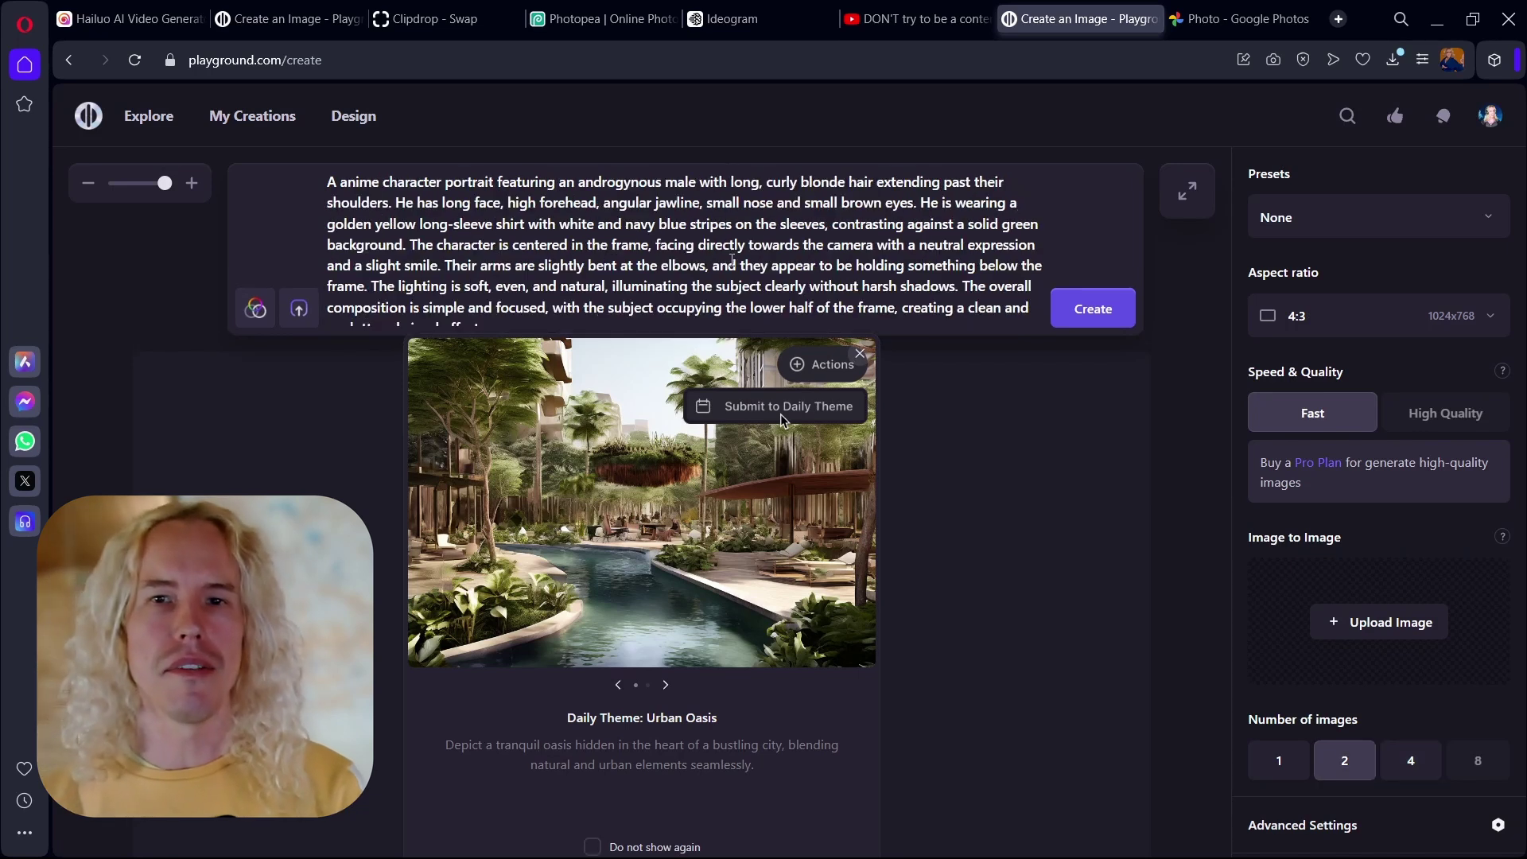
{"action": "left_click_drag", "start_coordinate": [707, 266], "coordinate": [507, 292]}
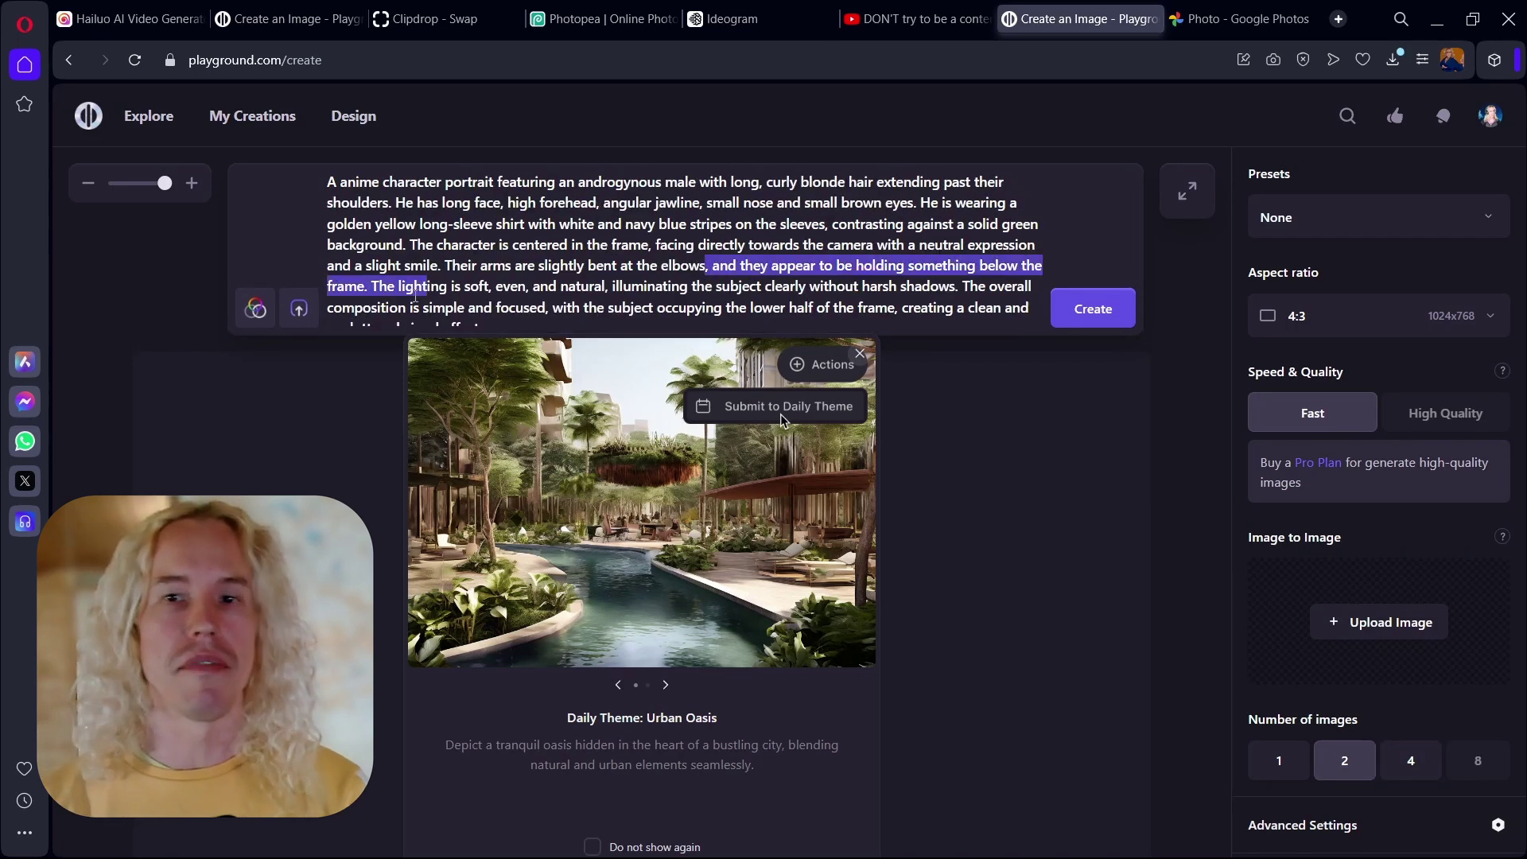
{"action": "key", "text": "BackSpace"}
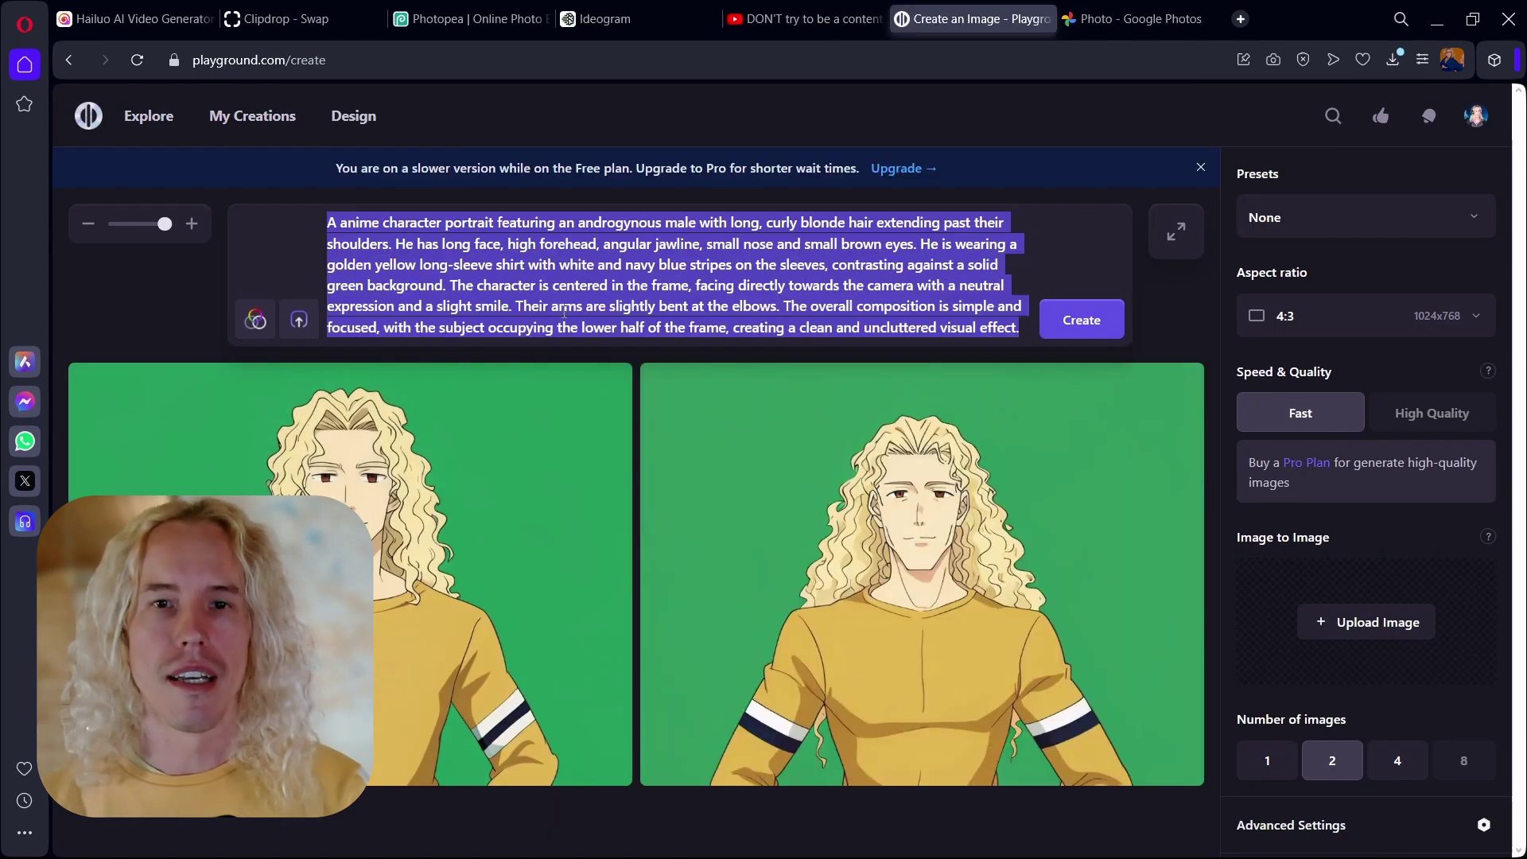
{"action": "left_click", "coordinate": [623, 230]}
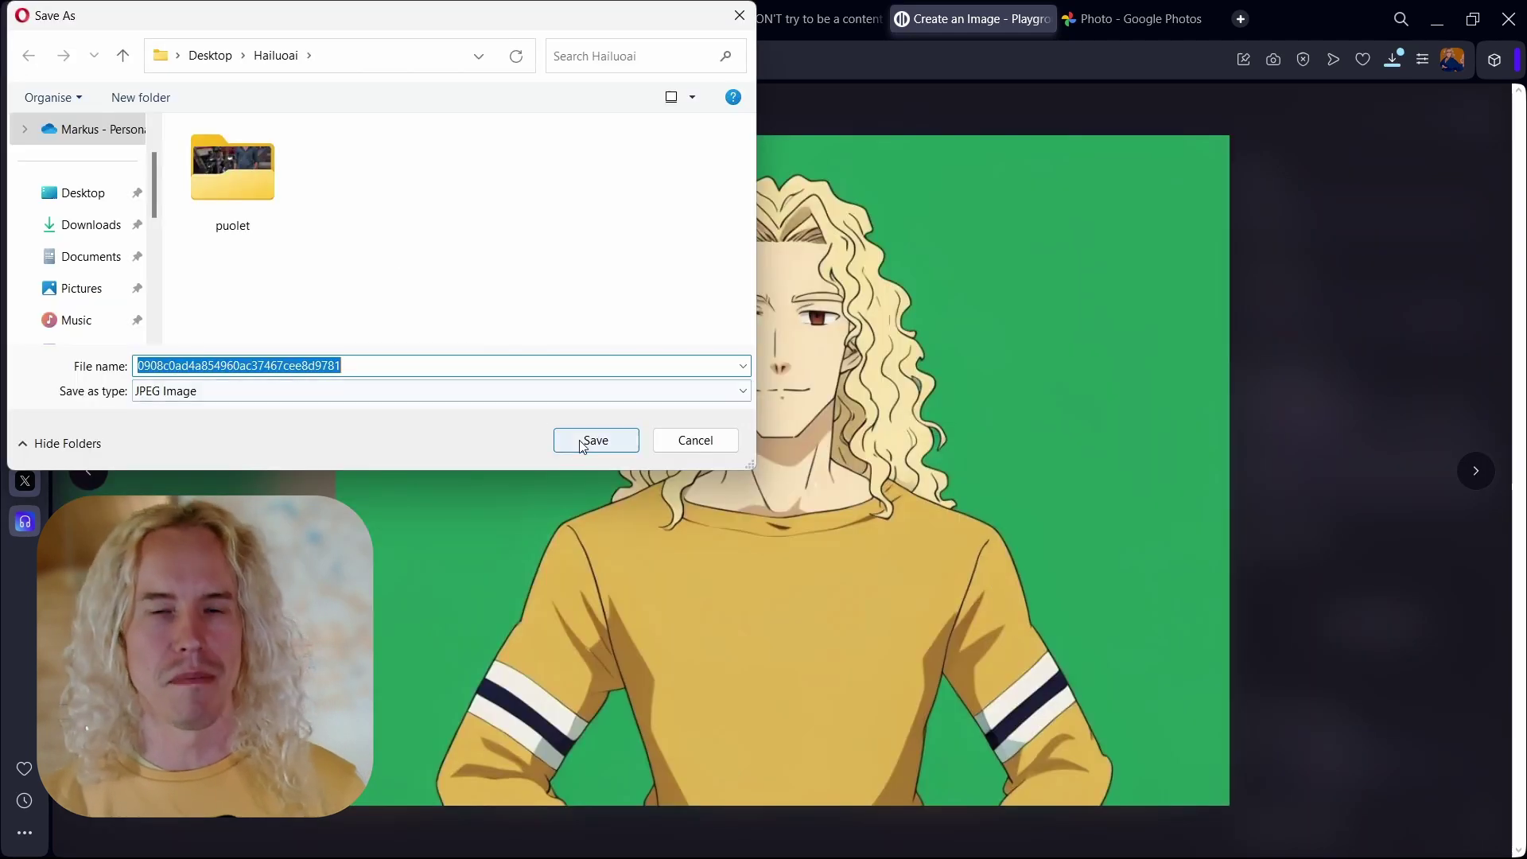
{"action": "type", "text": "anime"}
{"action": "left_click", "coordinate": [596, 440]}
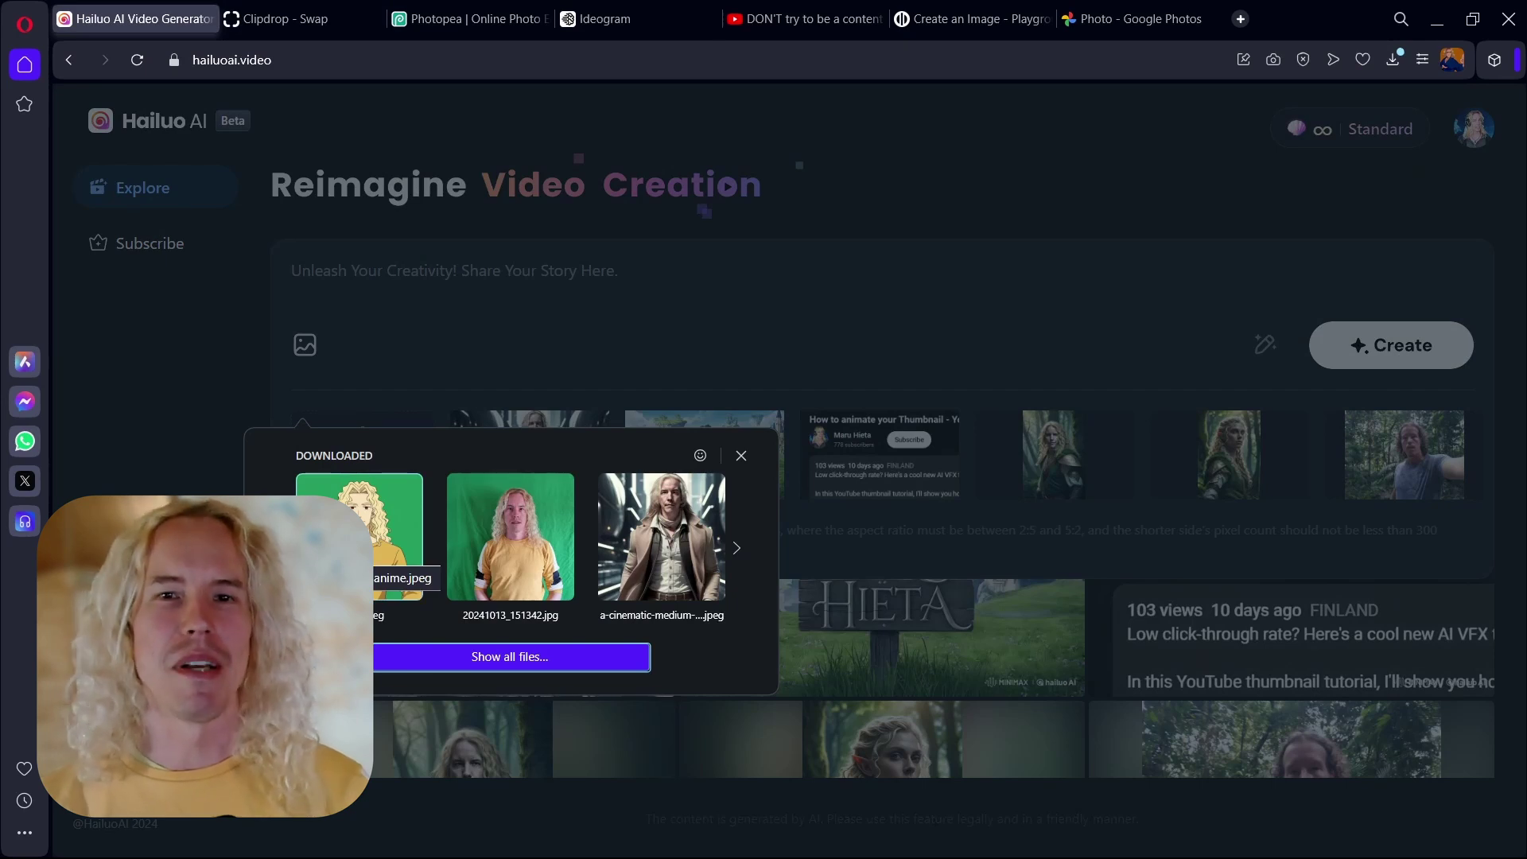
Attach anime.jpeg from the downloaded files as the Hailuo AI video's source image.
{"action": "left_click_drag", "start_coordinate": [358, 549], "coordinate": [527, 354]}
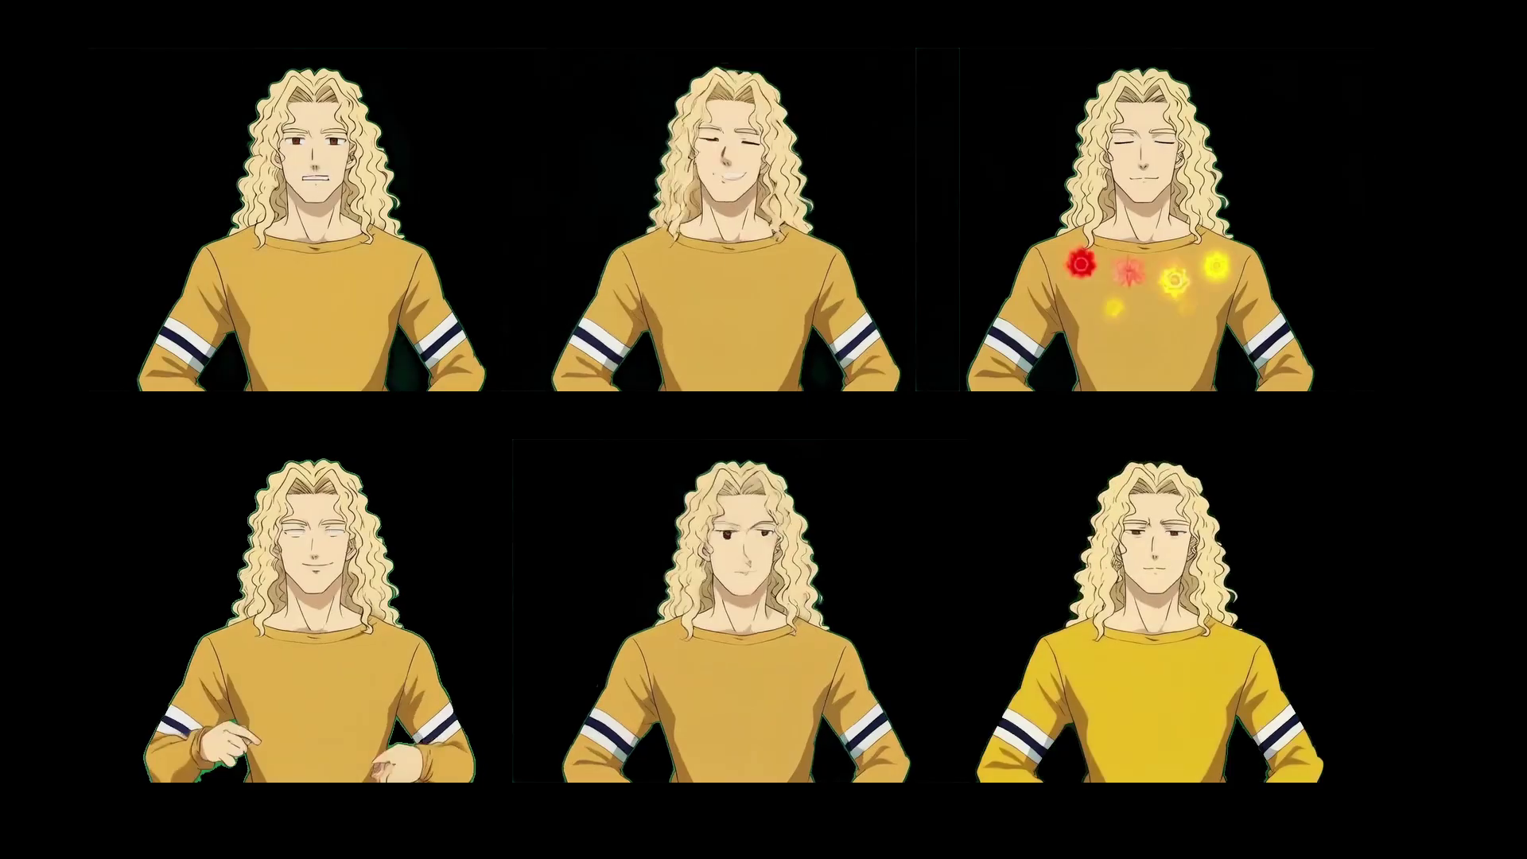